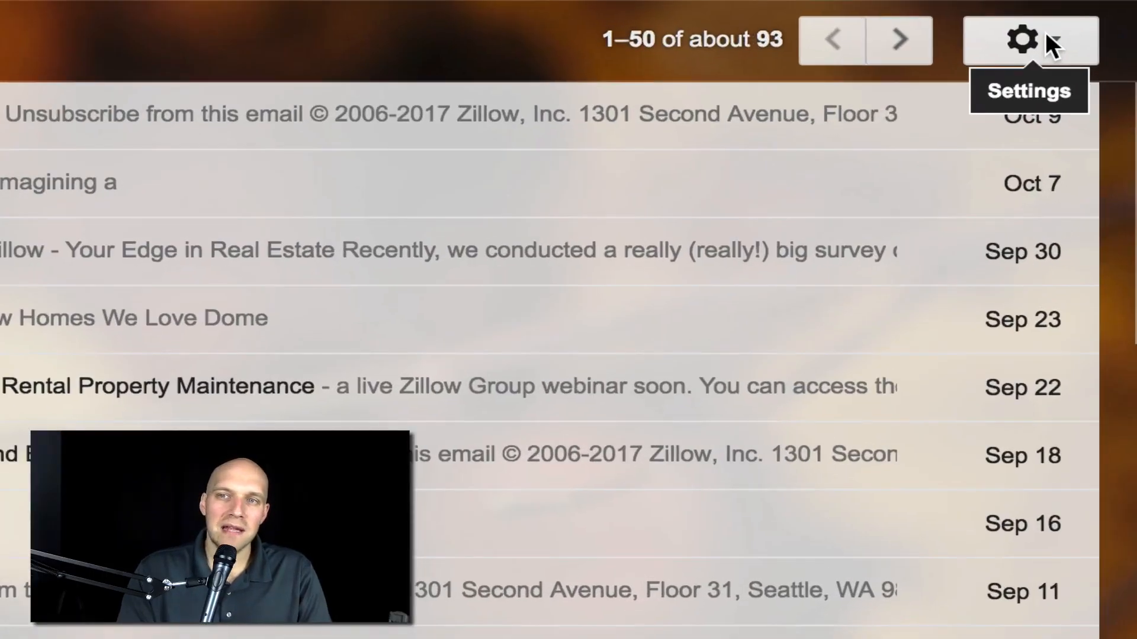
Find the Canned Responses feature in the Labs settings by searching for "cann".
click(1045, 30)
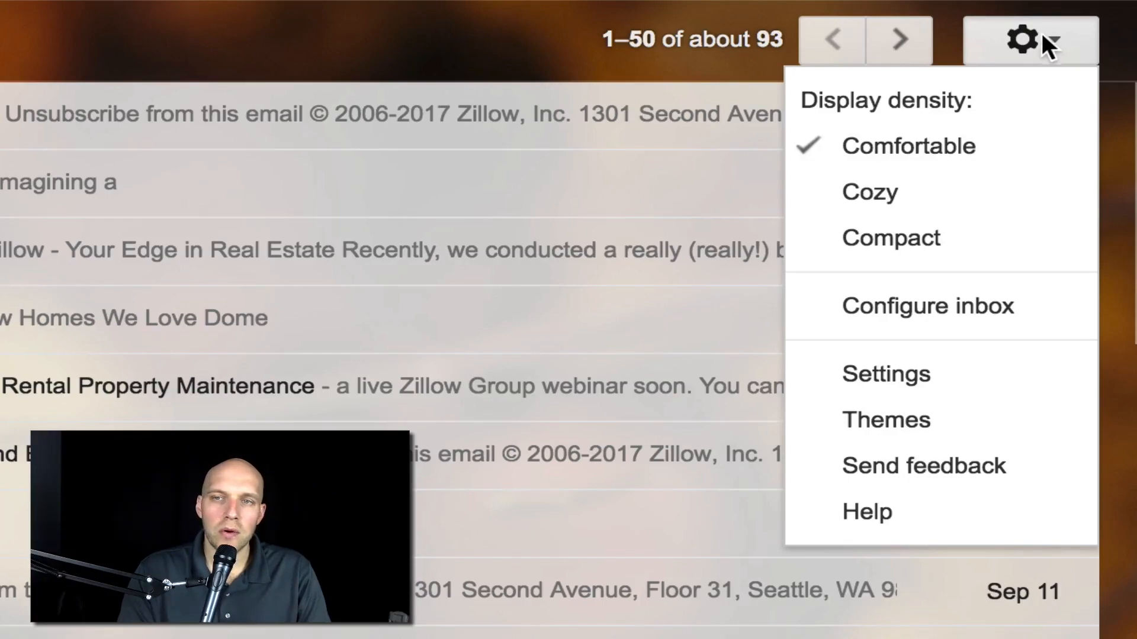
click(917, 394)
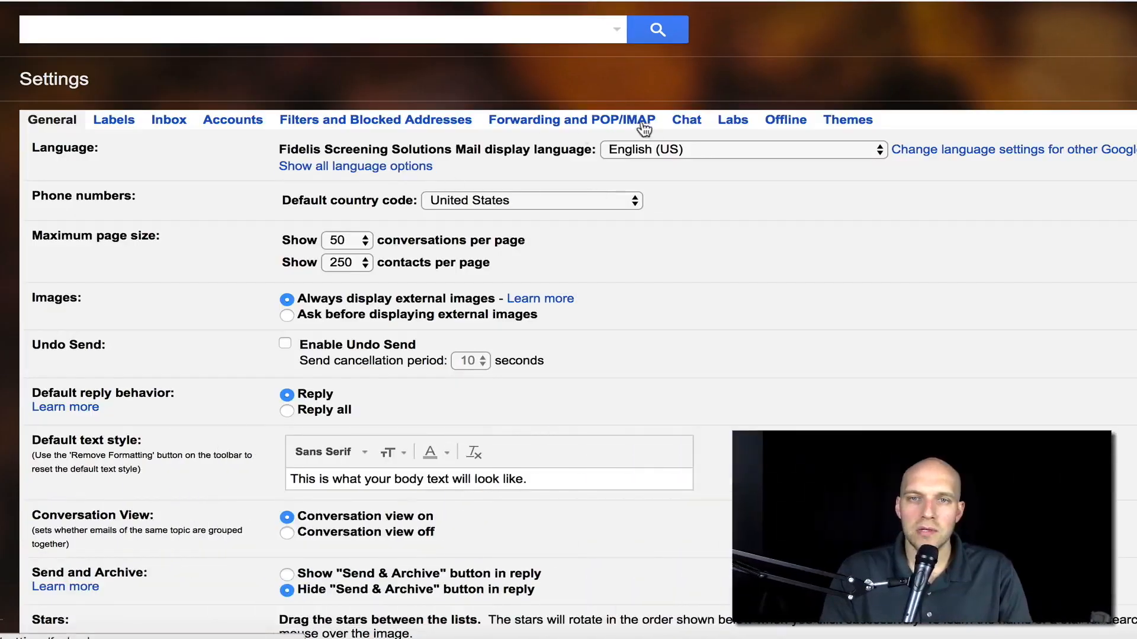
click(737, 122)
click(189, 275)
text(cann)
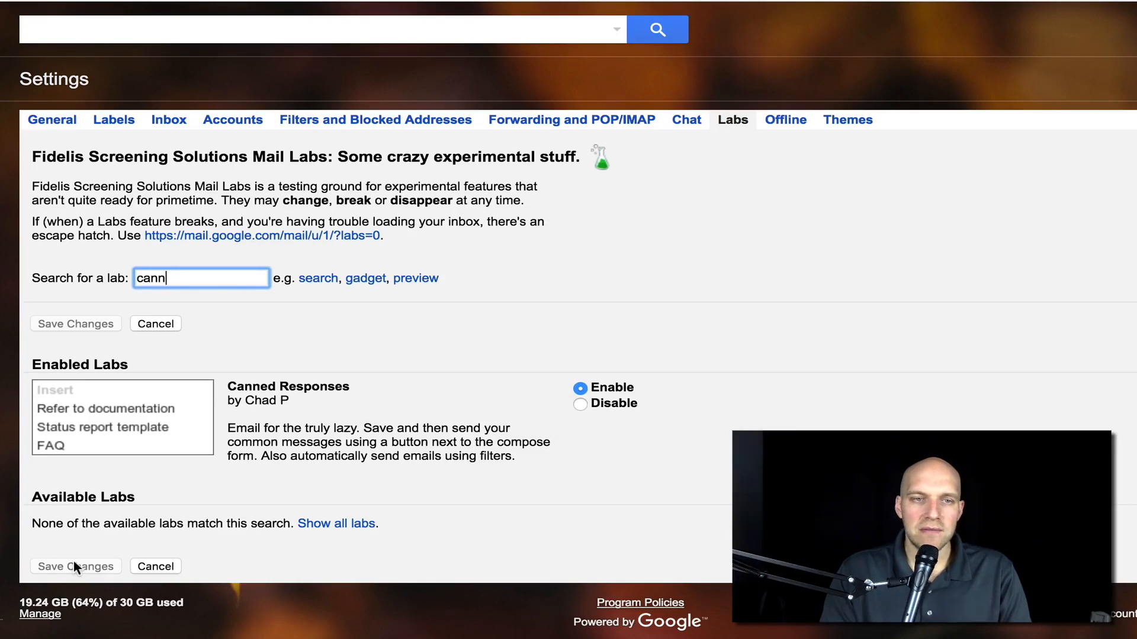
Search the mailbox for "zillow".
click(82, 27)
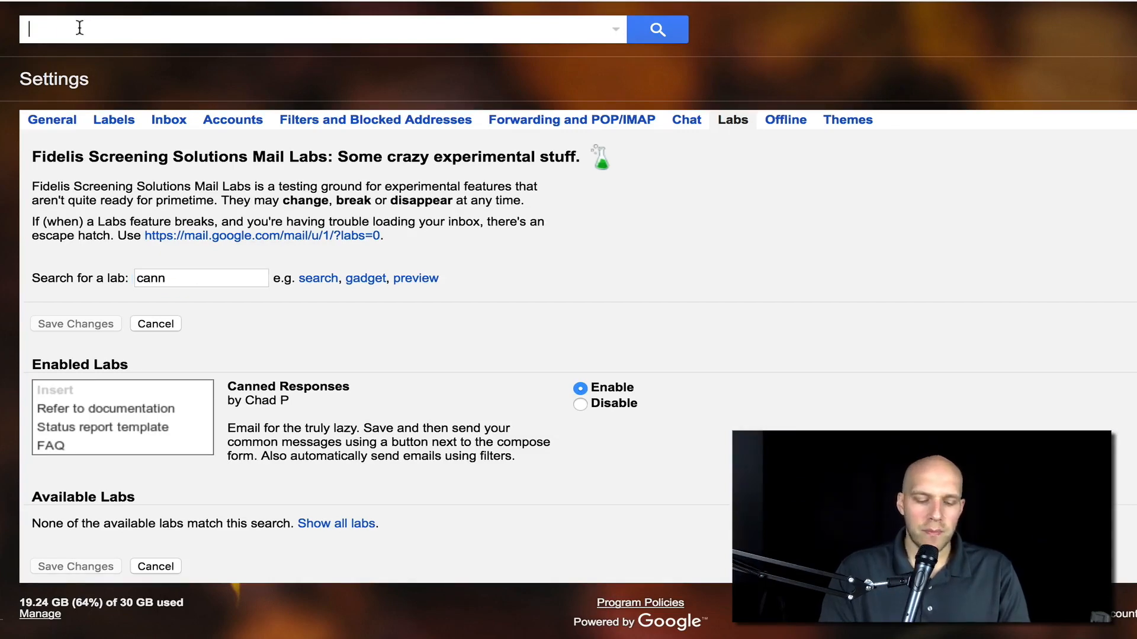
text(zillow)
key(Return)
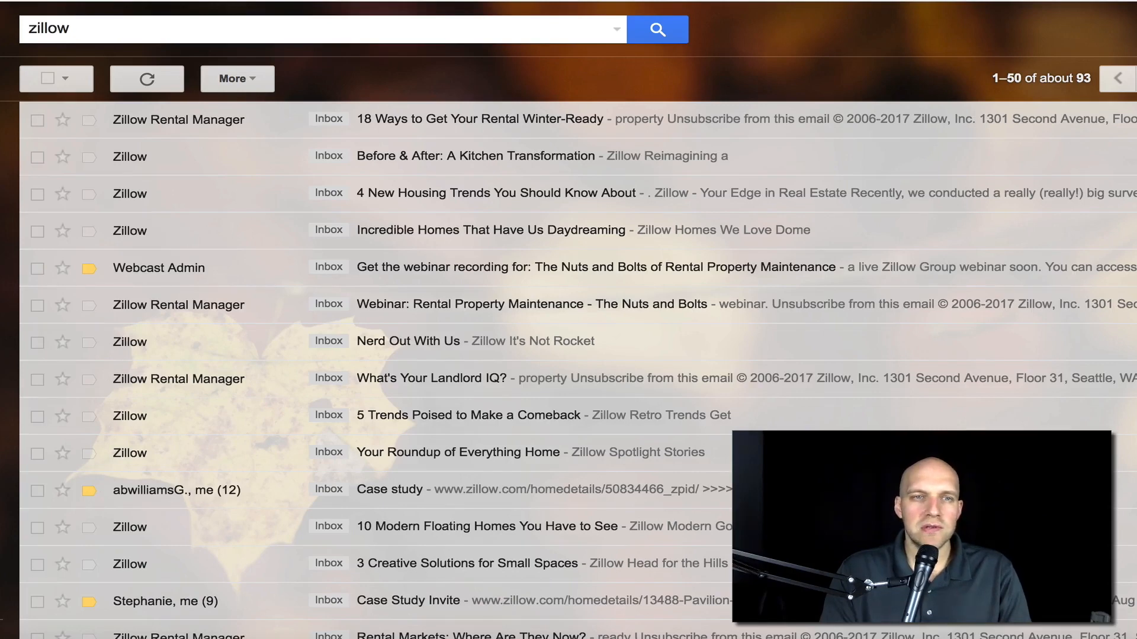
Start a new message, insert the "Property ABC123" canned response, and review its subject and body.
click(2, 79)
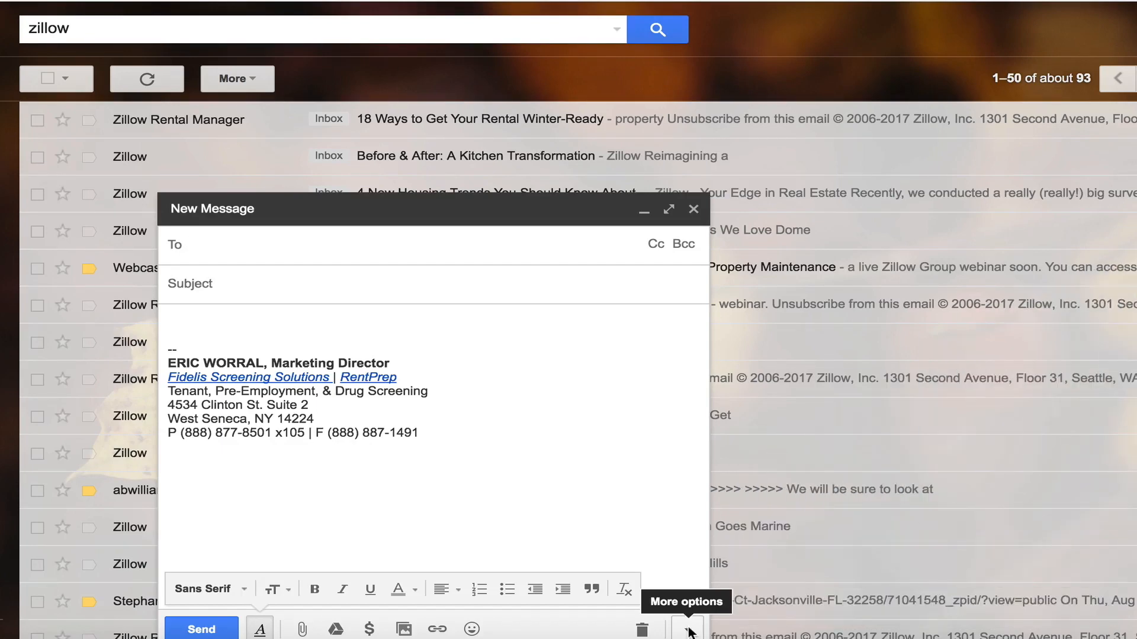
click(689, 631)
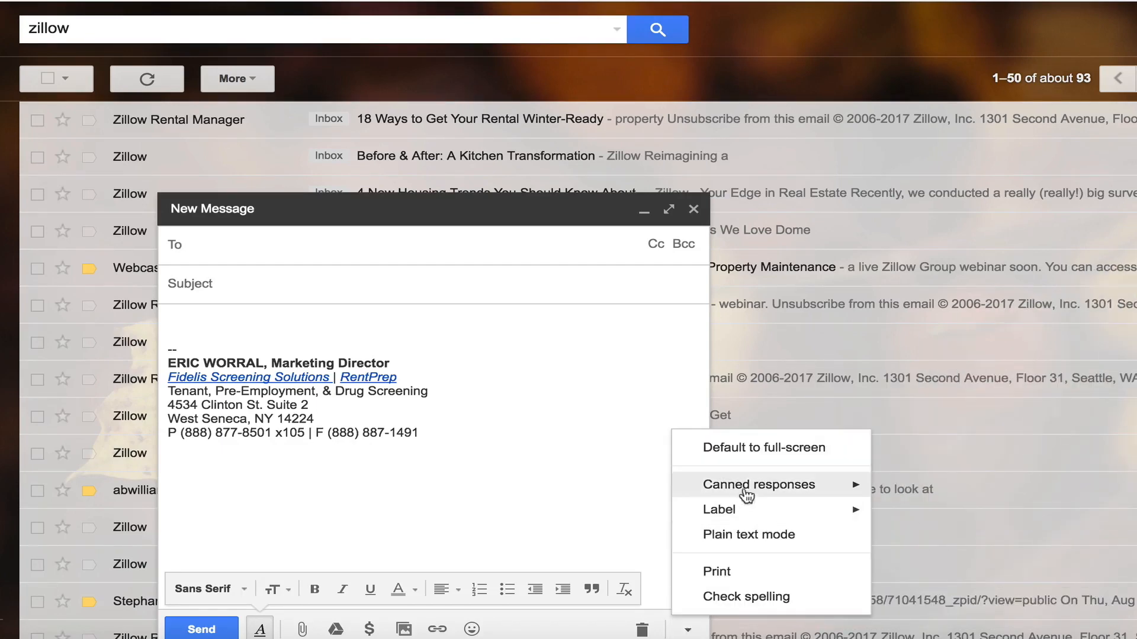
mouse_move(759, 486)
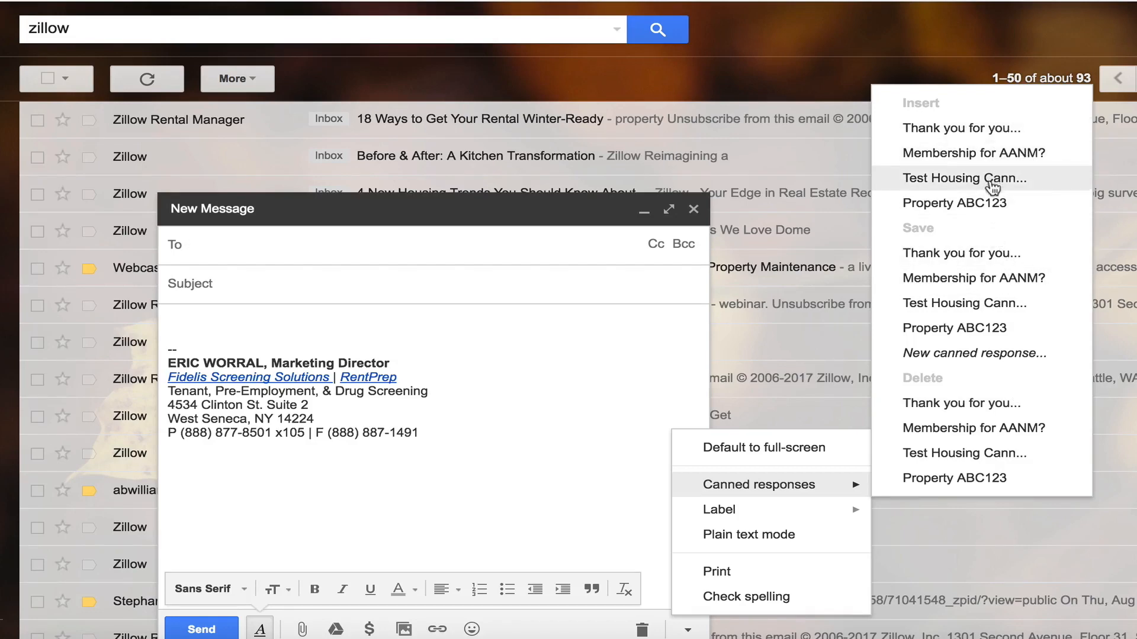
click(973, 205)
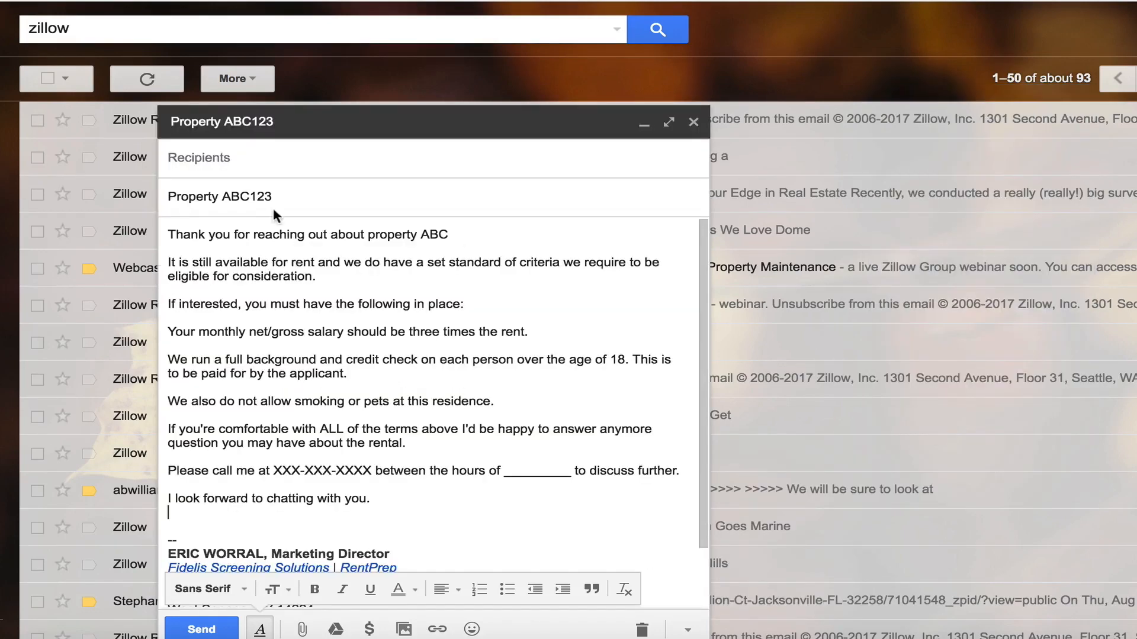
drag(273, 197, 166, 196)
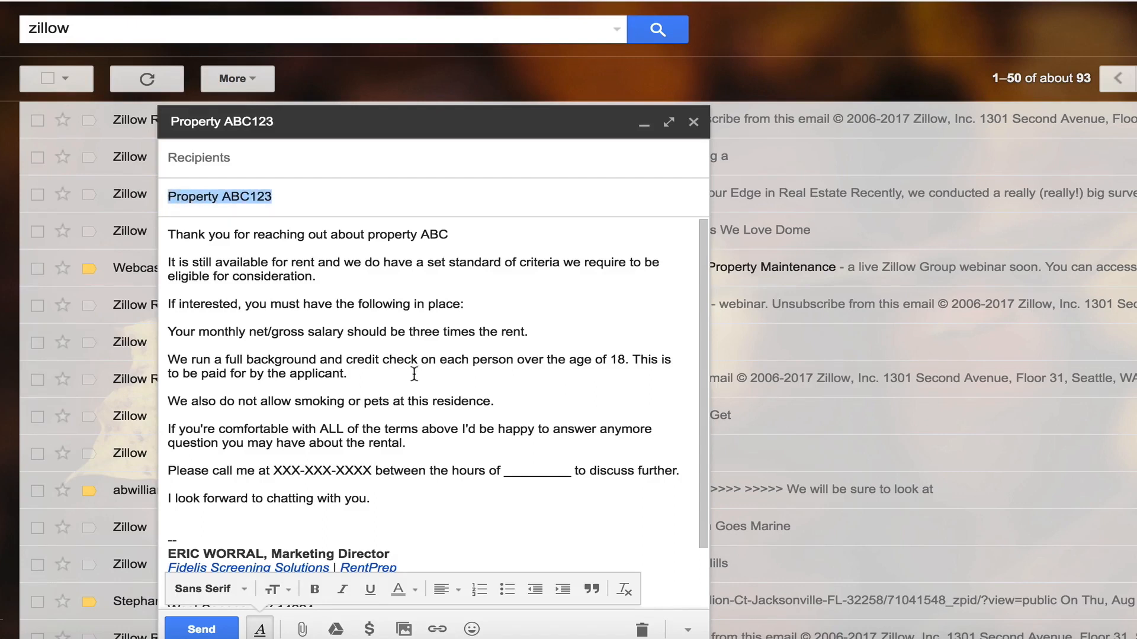
scroll(414, 374, down, 1)
scroll(383, 281, up, 1)
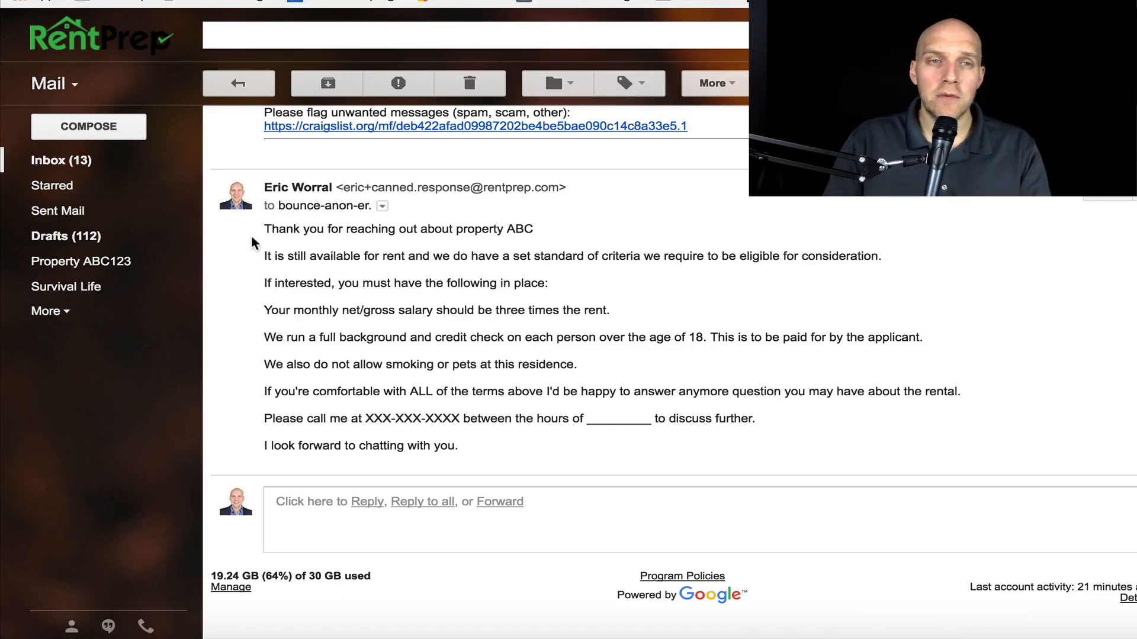
Compose a new message with the subject "XYZ Subject" and the placeholder body text "dhshwrt hrwth srth srh".
click(89, 129)
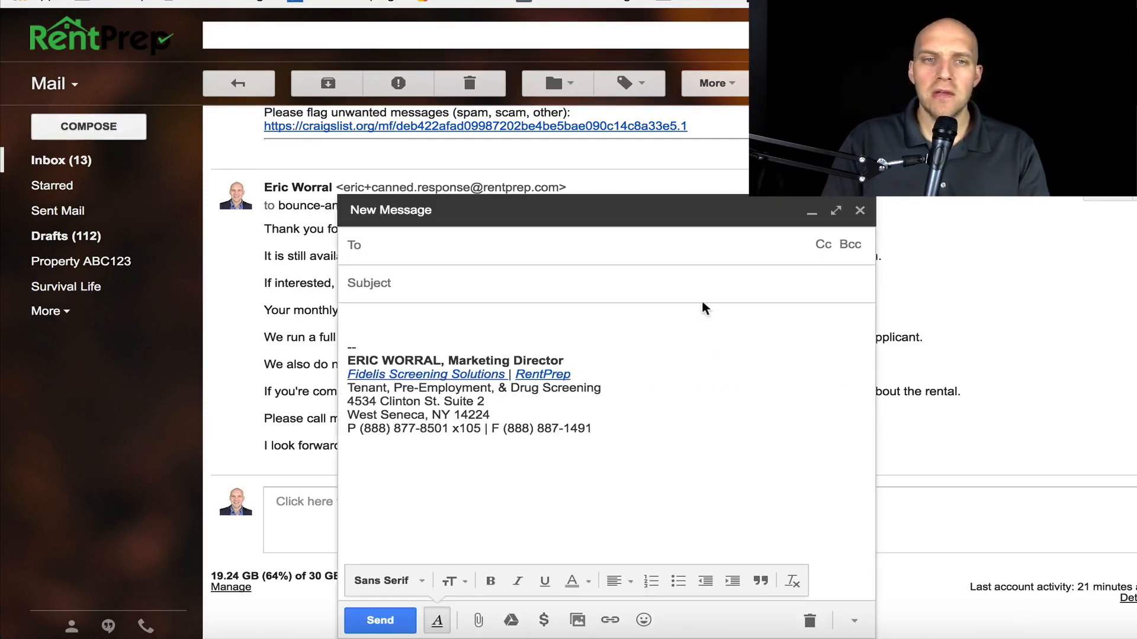
click(504, 278)
text(XYZ Subject)
click(452, 315)
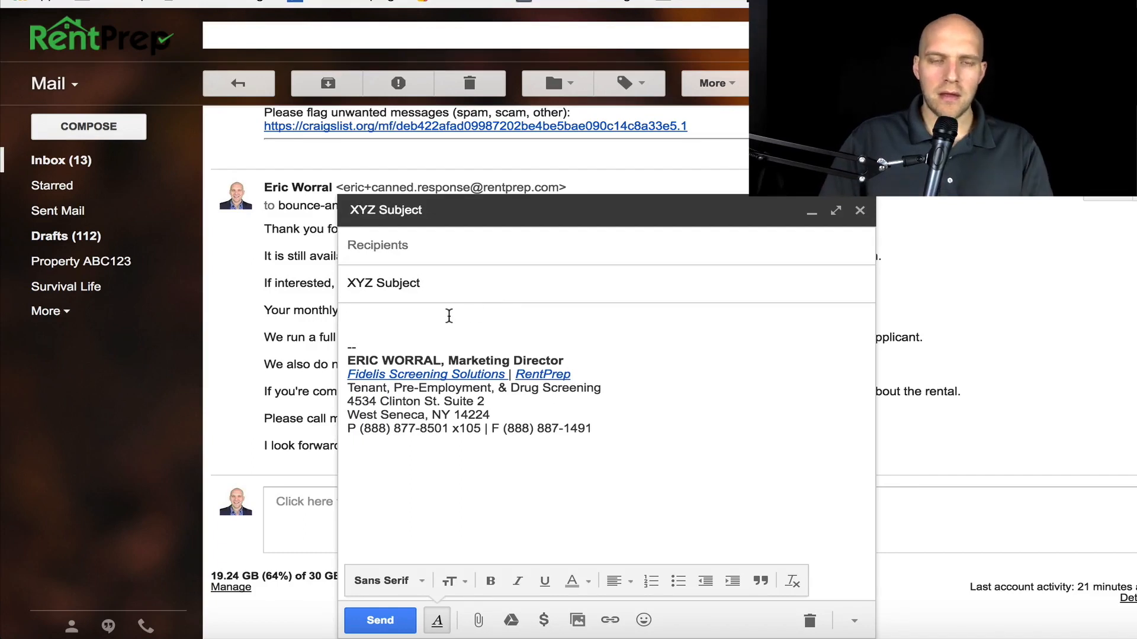
text(dhshwrt hrwth srth srh)
key(Return)
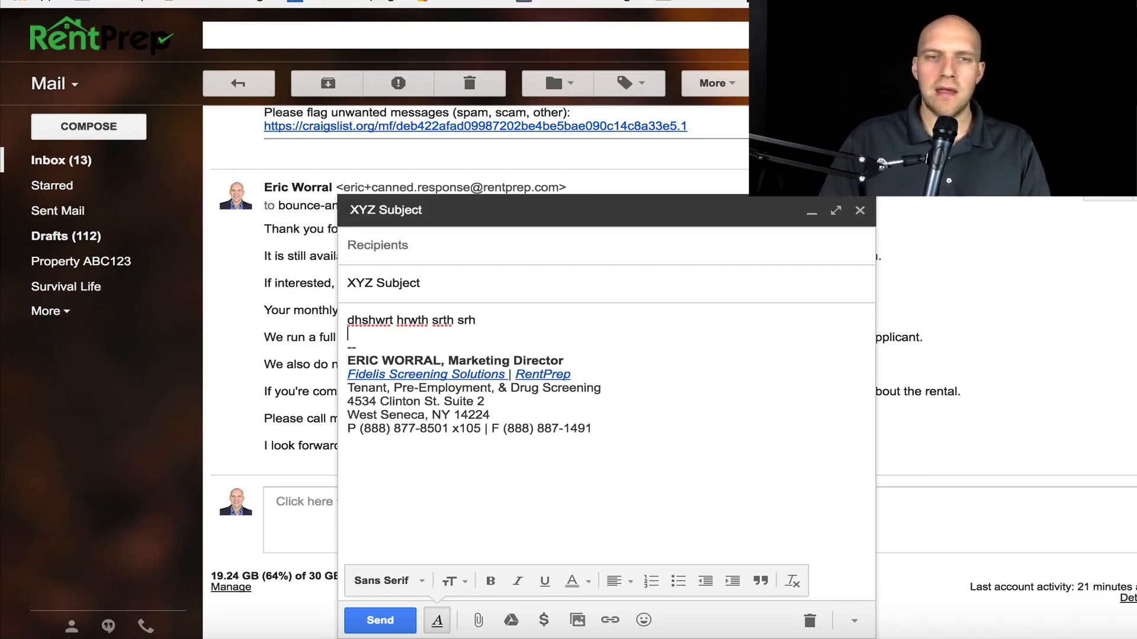
Delete the signature block below the body text of the XYZ Subject message.
mouse_move(619, 438)
mouse_down()
mouse_move(332, 368)
mouse_move(345, 346)
mouse_up()
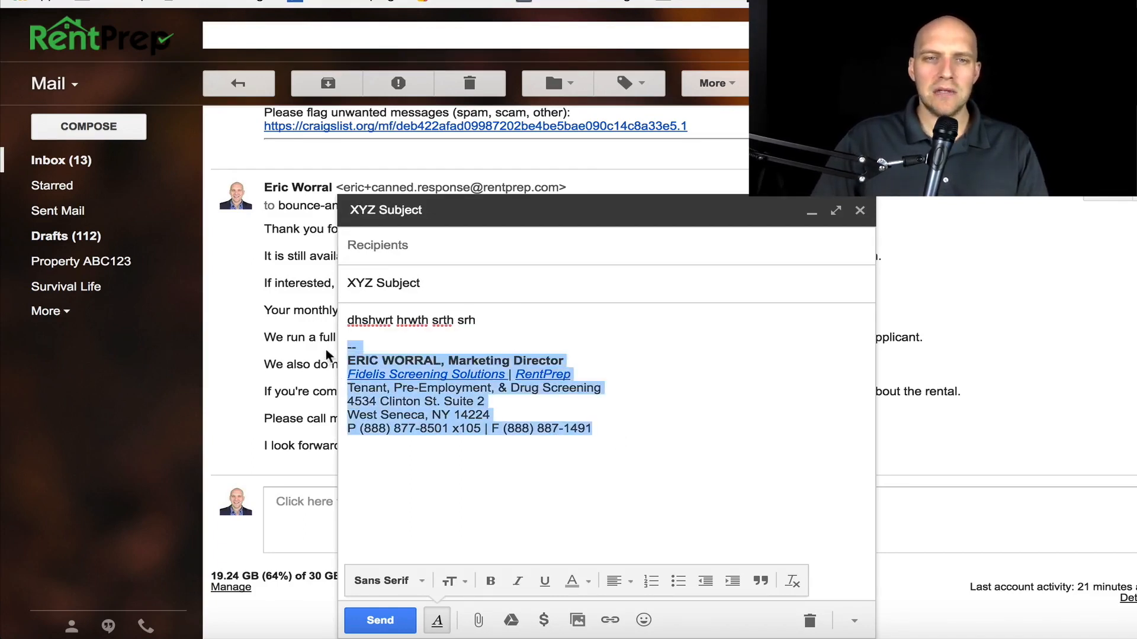
key(BackSpace)
key(BackSpace)
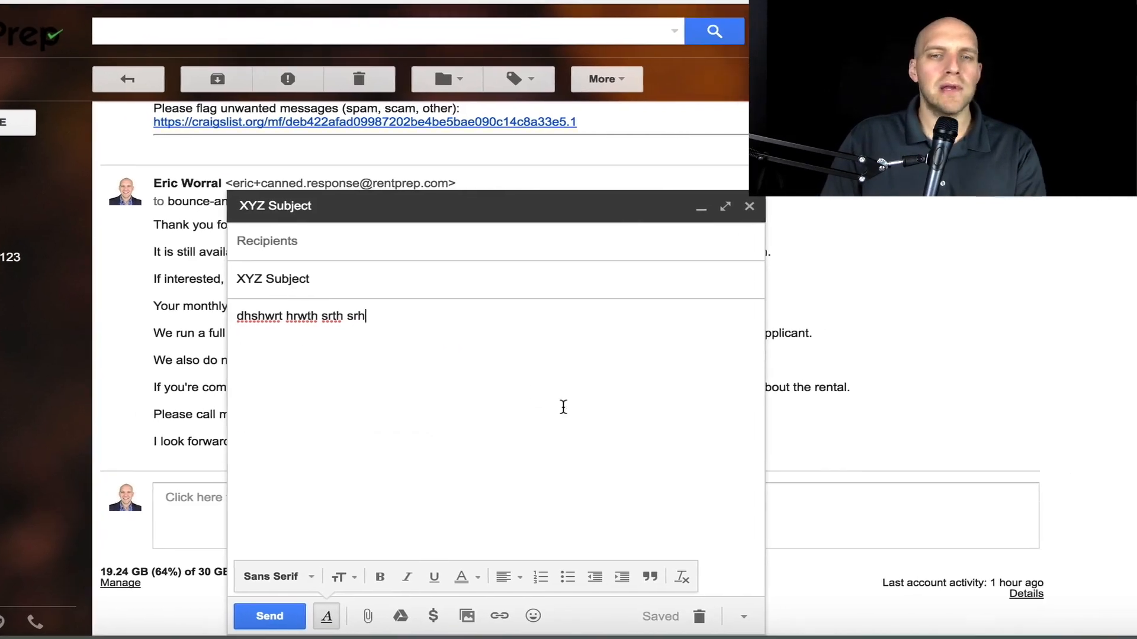
Save the message as a new canned response named "XYZ Subject" and close the message.
click(854, 620)
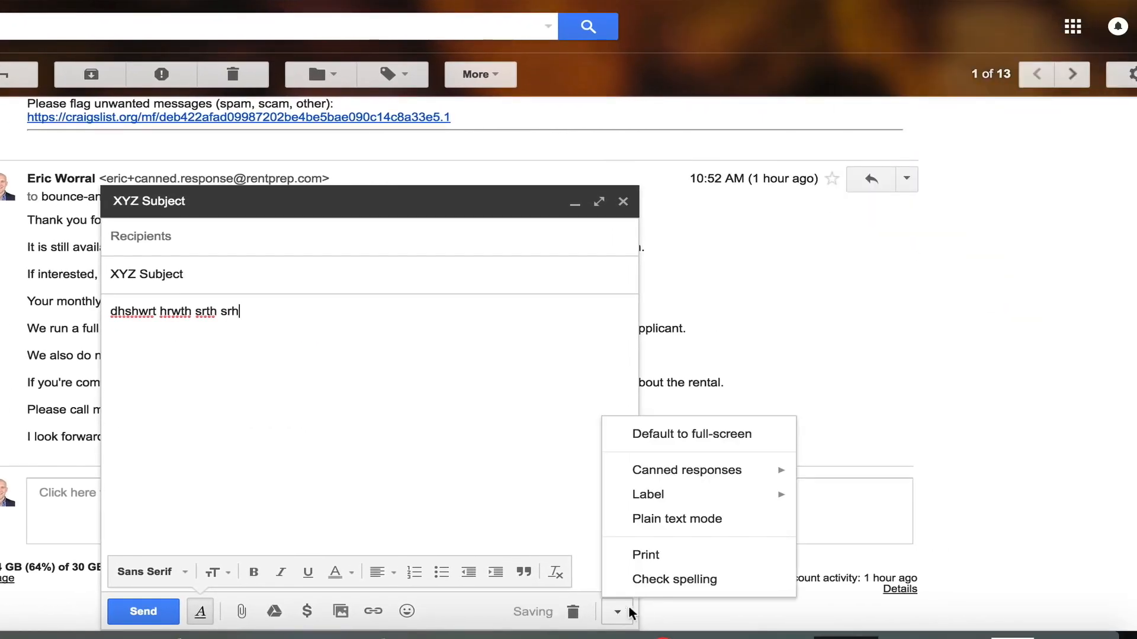
mouse_move(708, 472)
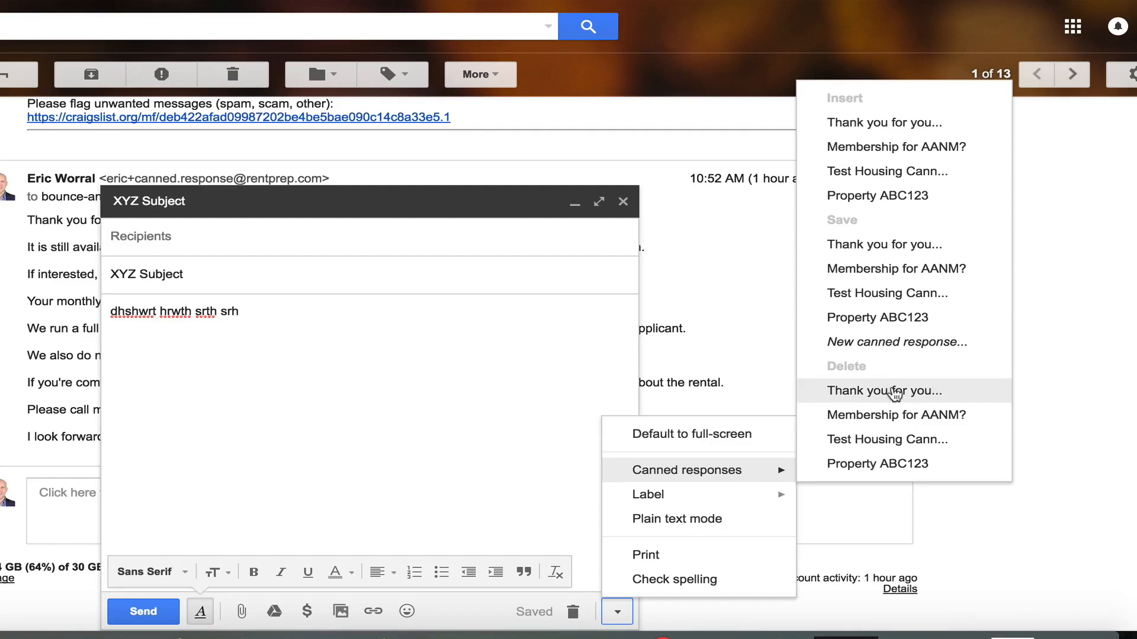
click(899, 343)
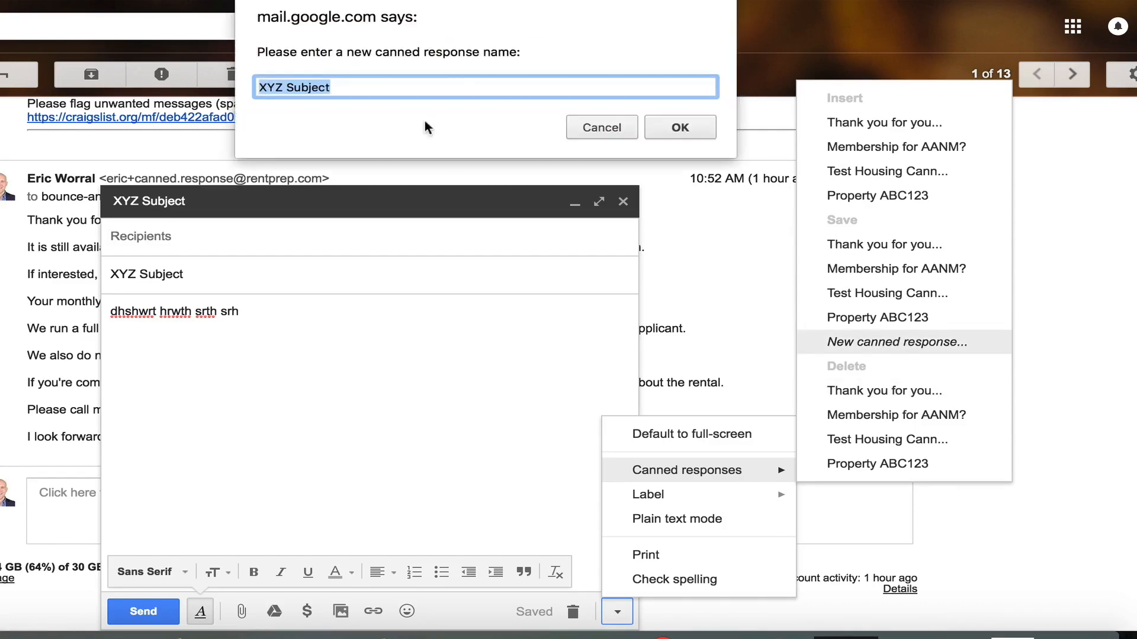
click(370, 86)
click(659, 121)
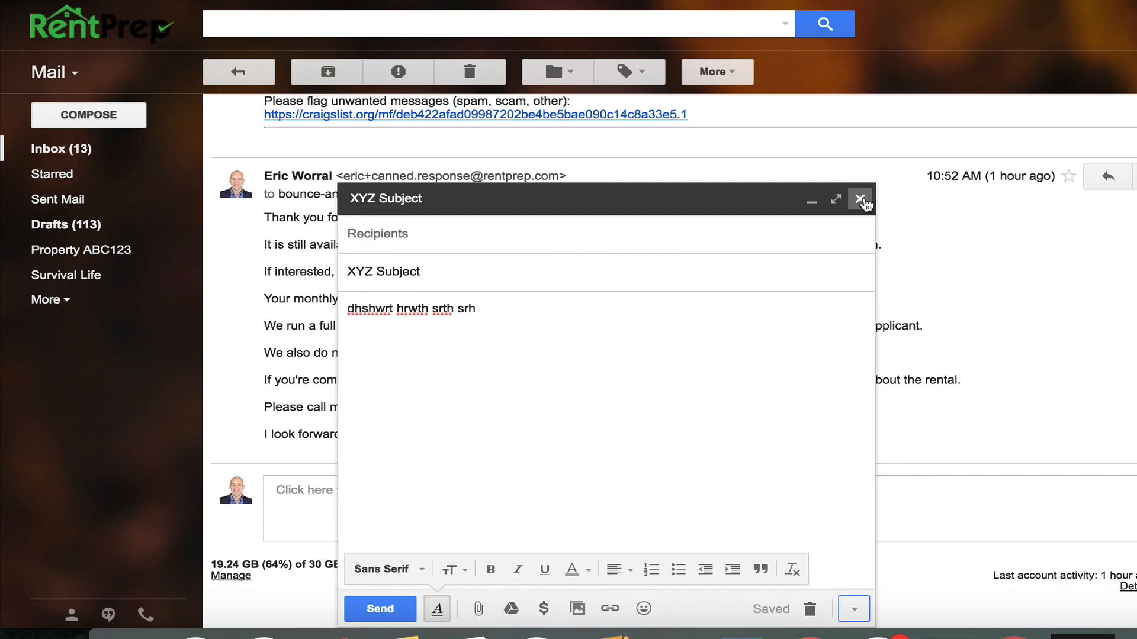
click(623, 201)
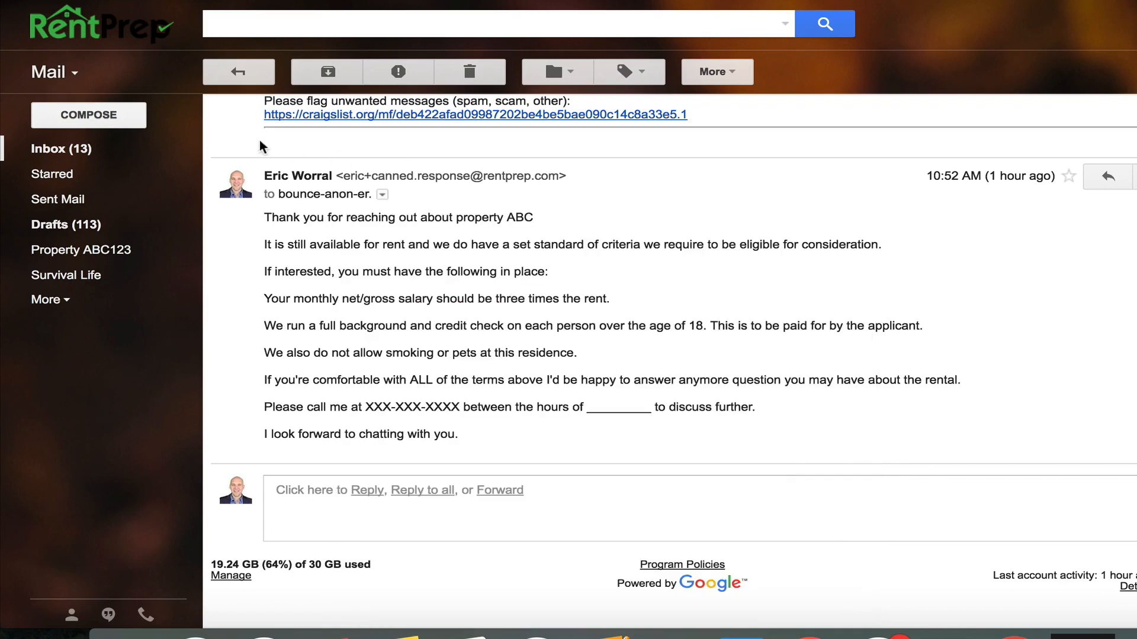
Start a new message, insert the "XYZ Subject" canned response, and check its subject and body text.
click(86, 126)
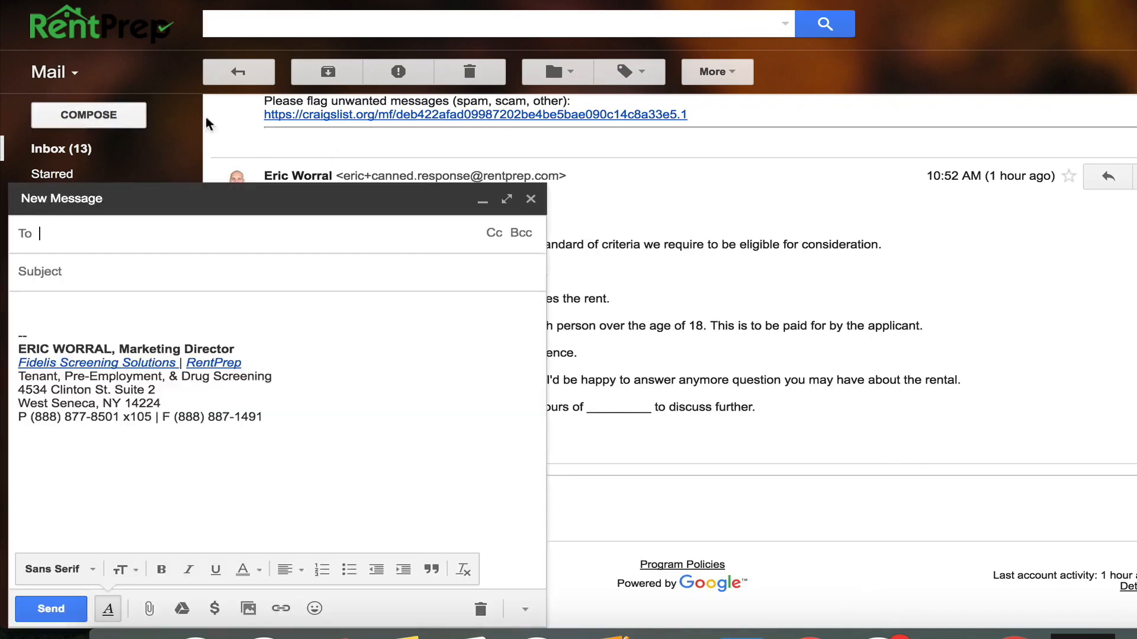
click(533, 615)
mouse_move(673, 488)
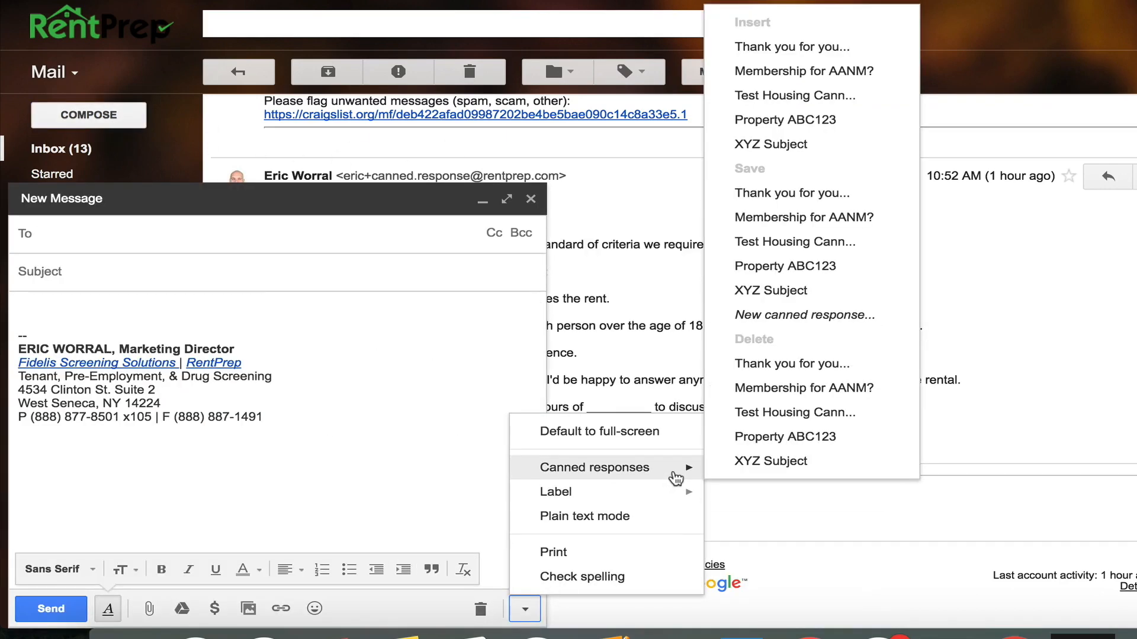
click(803, 146)
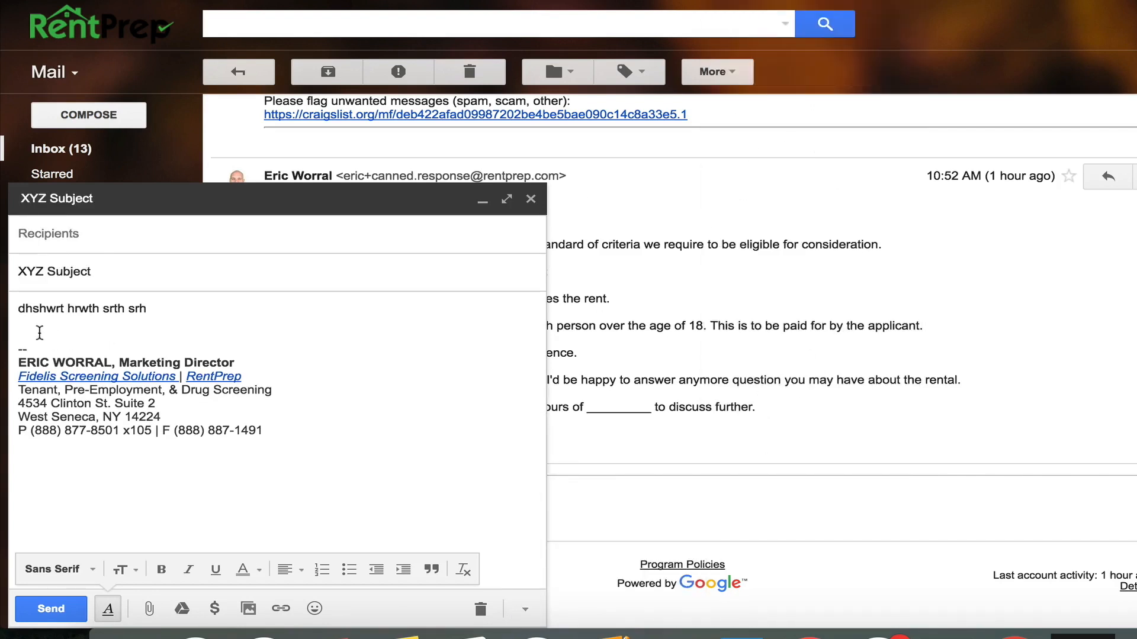
drag(86, 264, 27, 264)
drag(161, 307, 40, 318)
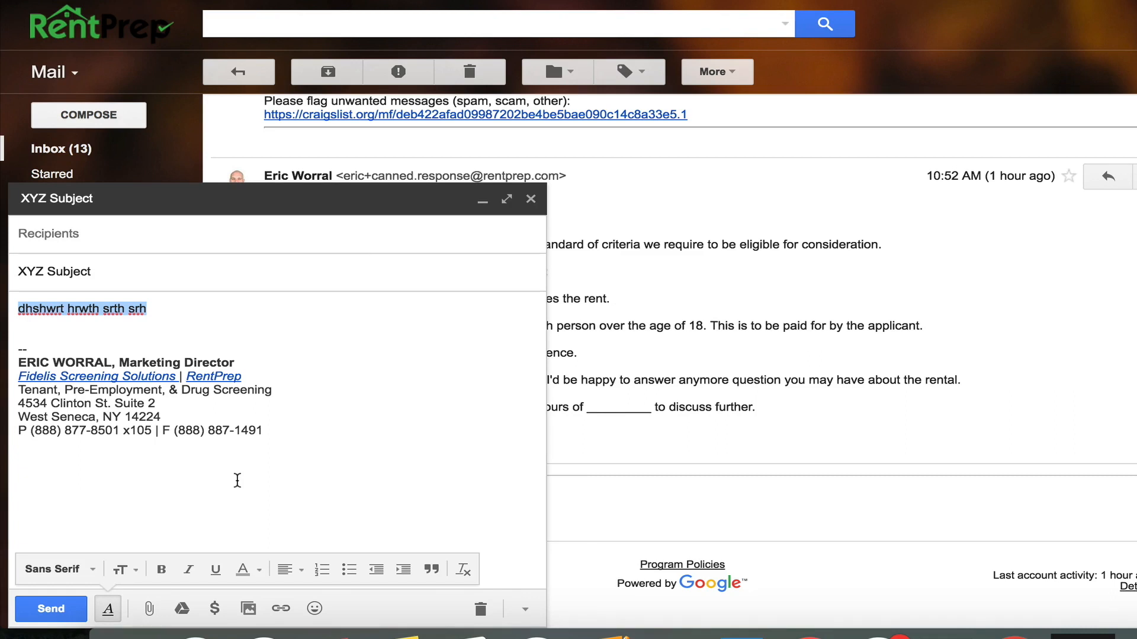
Insert the "Property ABC123" canned response into the open XYZ Subject message and read through its text.
click(525, 611)
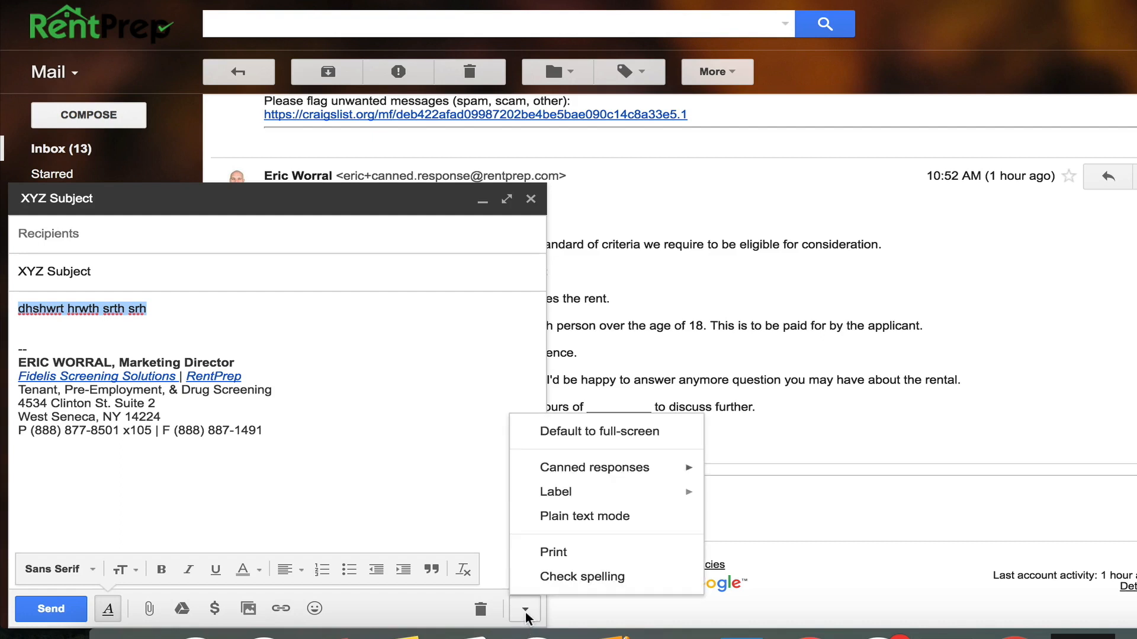
mouse_move(655, 479)
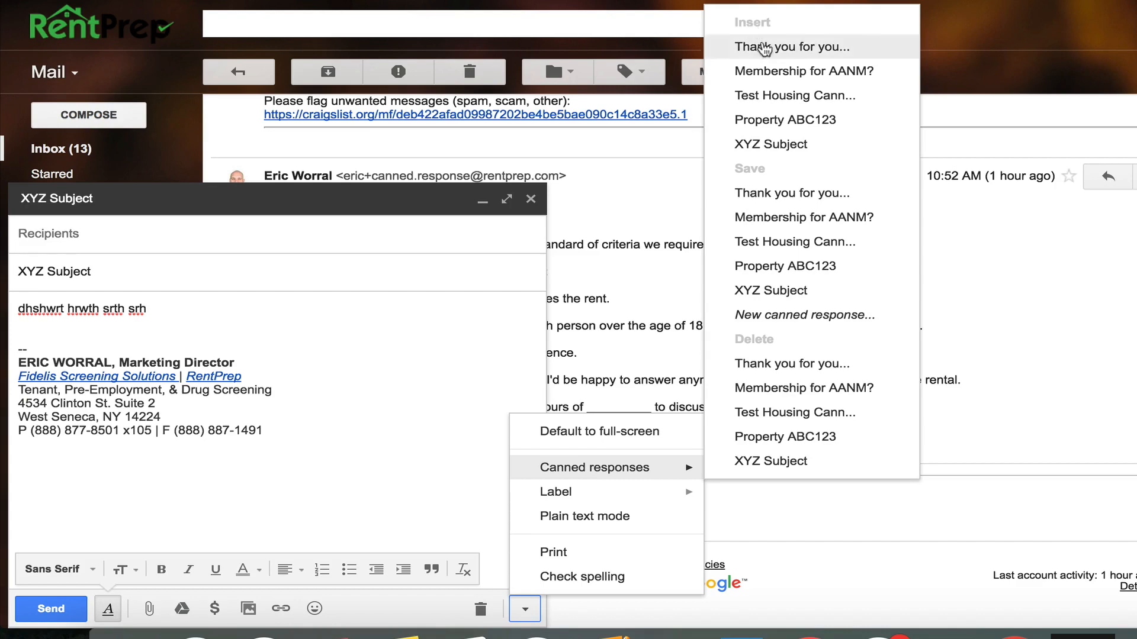
click(771, 144)
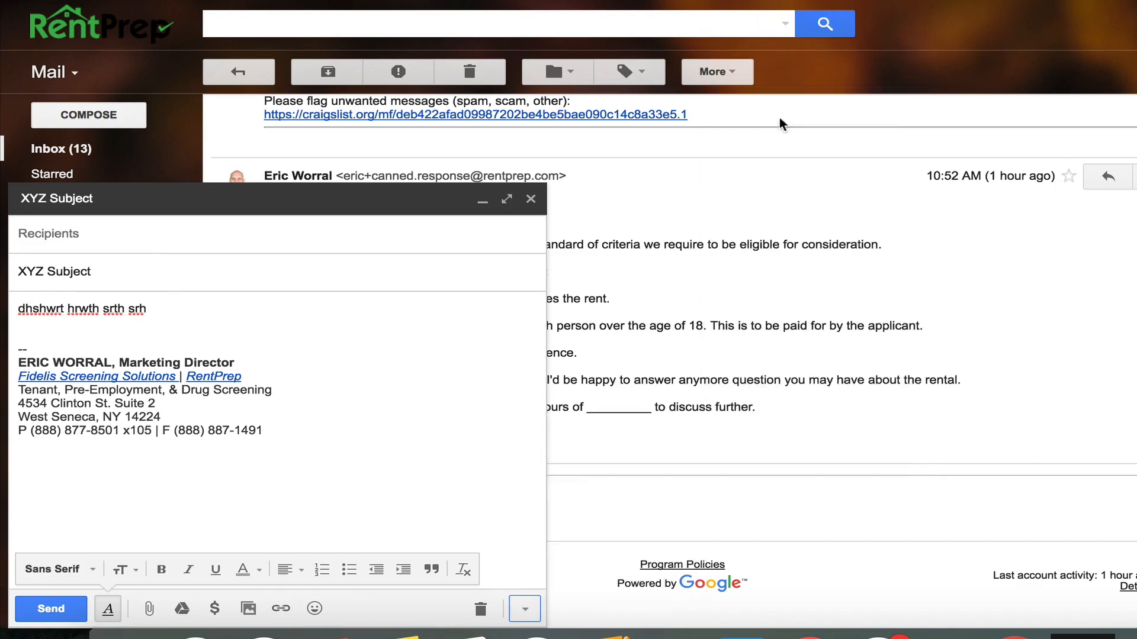
scroll(164, 318, down, 1)
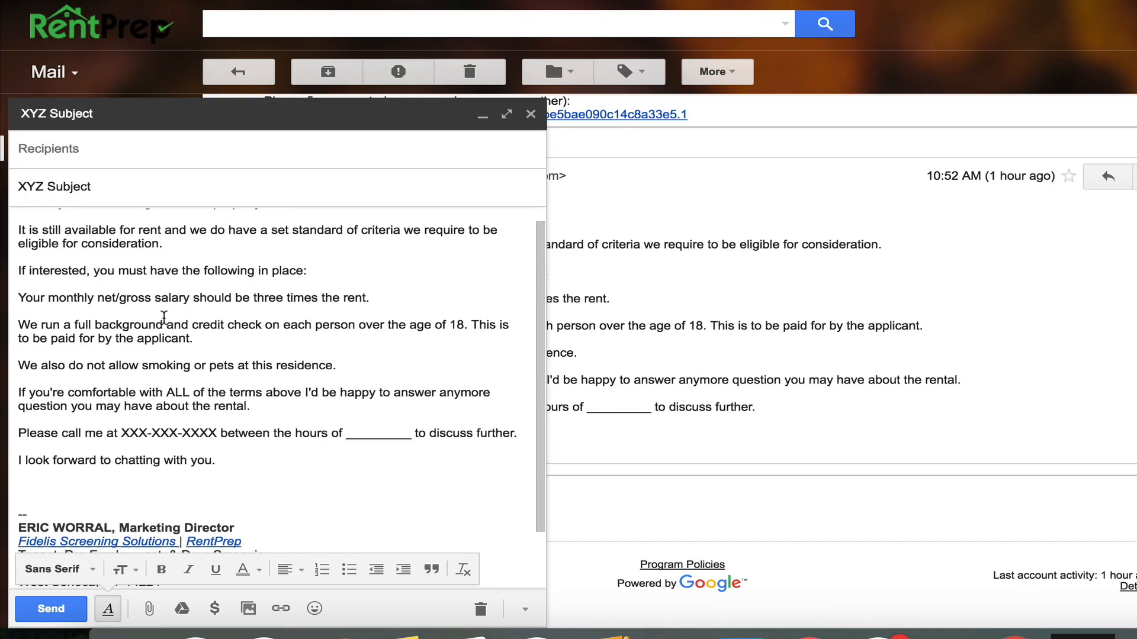
scroll(204, 431, down, 2)
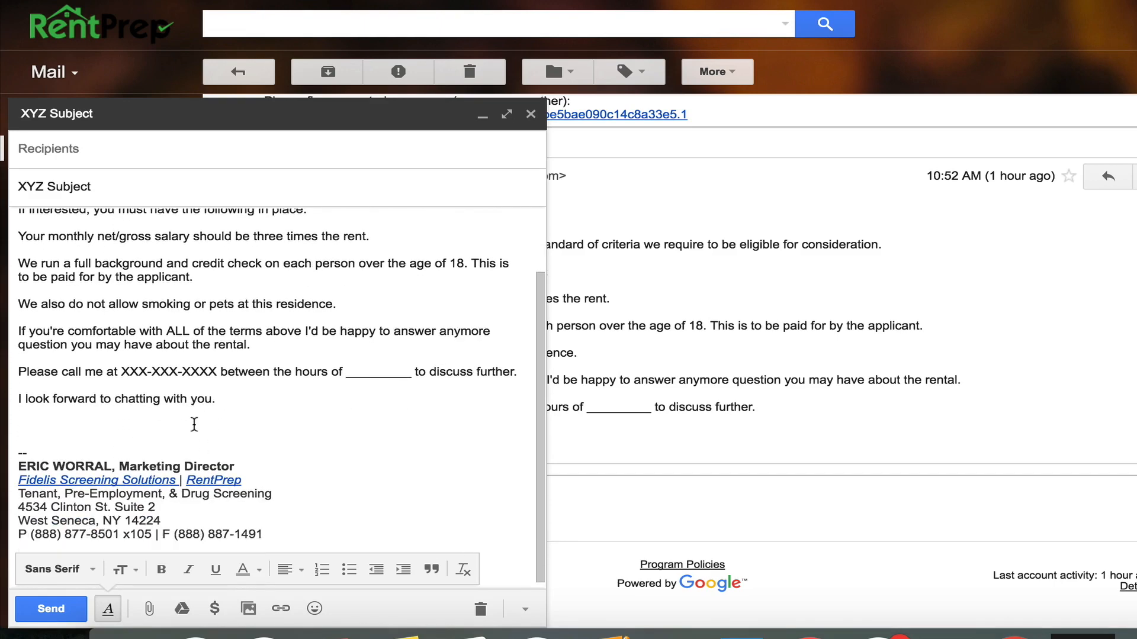
scroll(261, 431, up, 3)
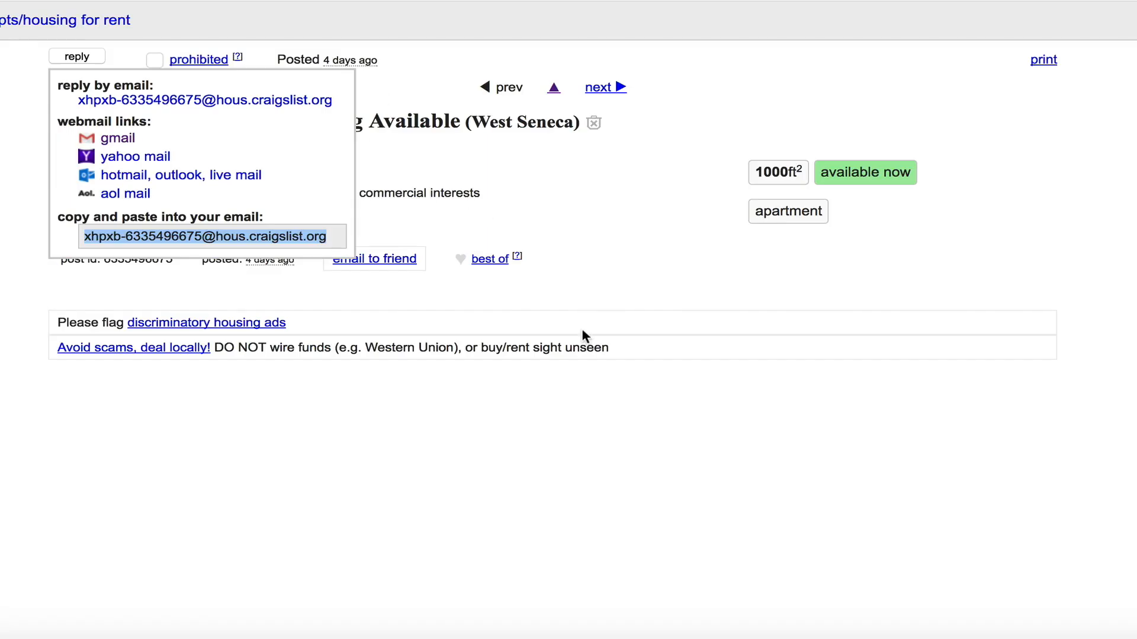
View the "Test Housing Available" posting on Craigslist without the reply options, and open those options again.
click(651, 239)
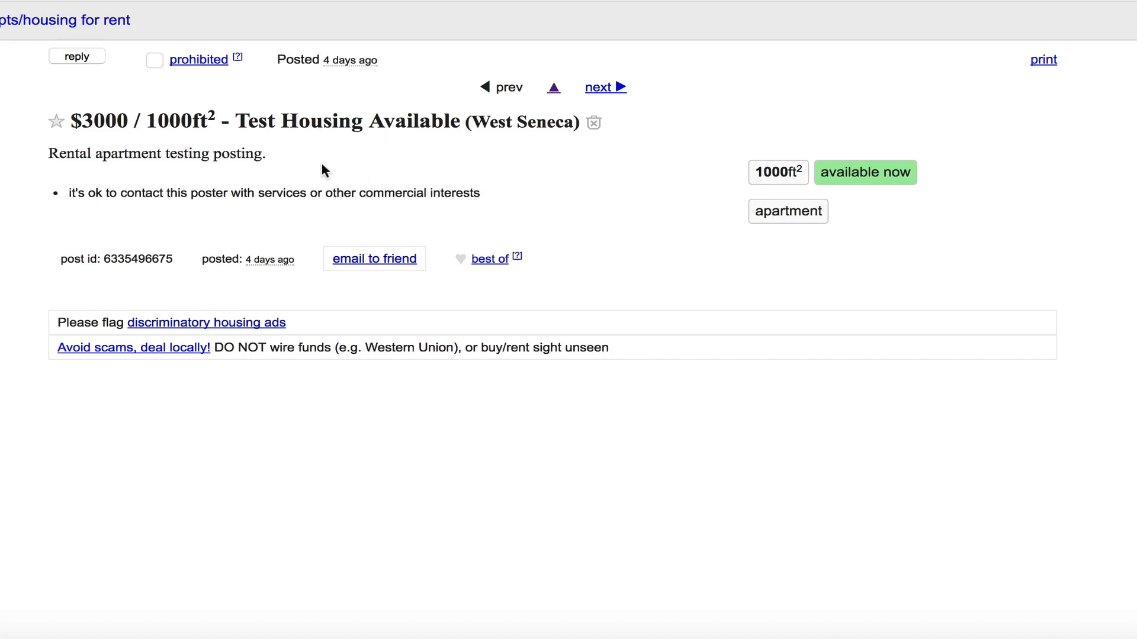
click(77, 57)
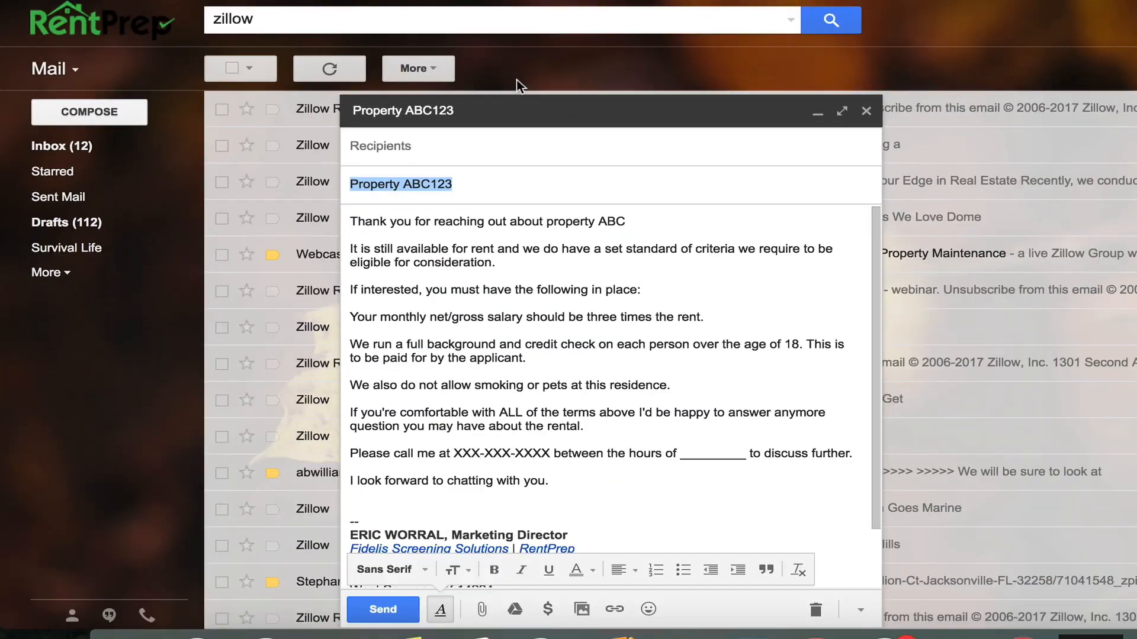
click(865, 111)
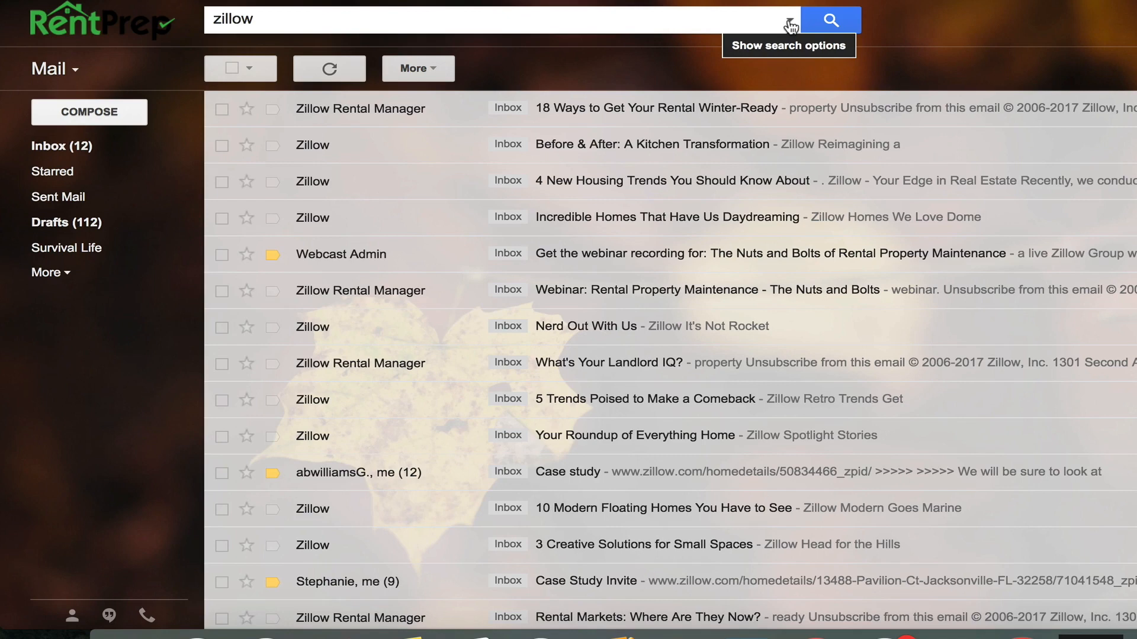
click(789, 24)
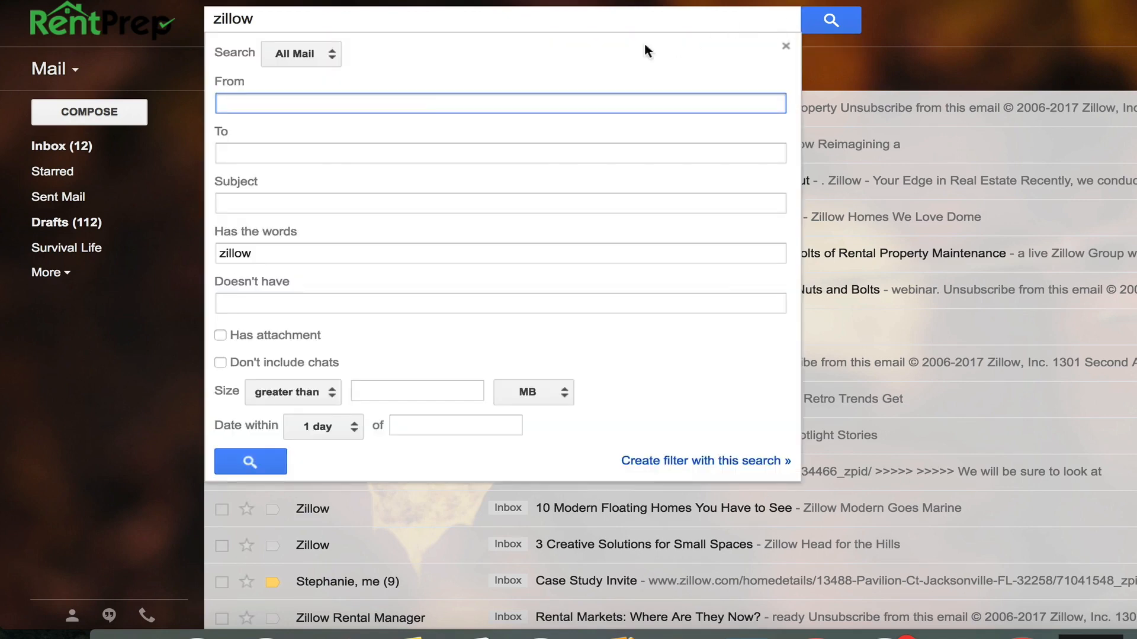
text(@hous.craigslist.org)
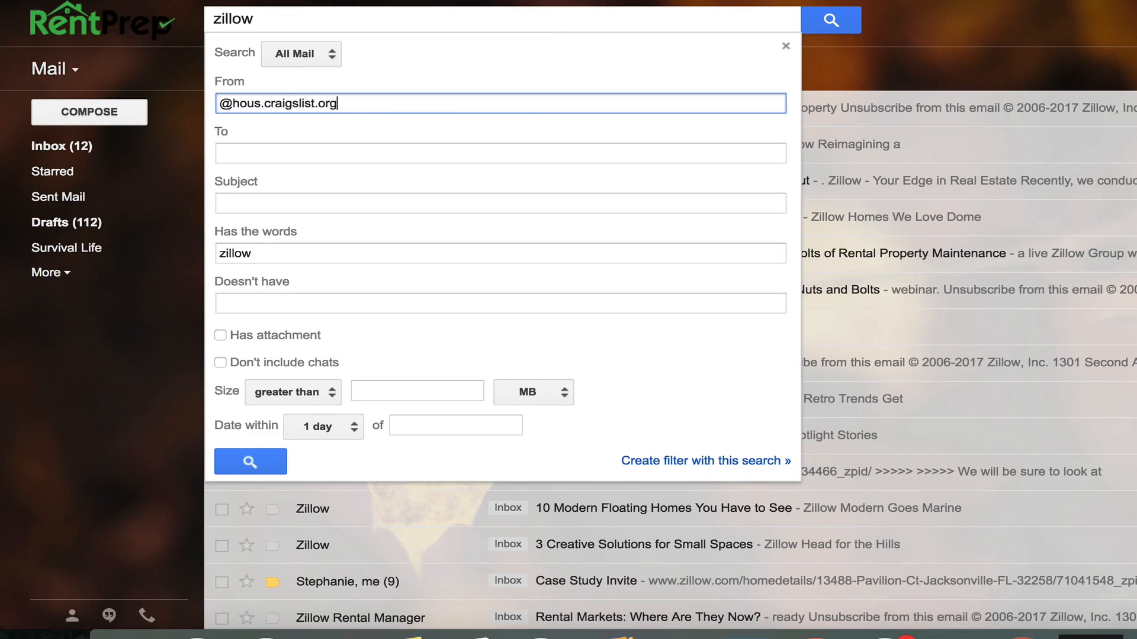
Copy the title "Test Housing Available" from the Craigslist posting into the Subject criterion of the mail search.
click(303, 204)
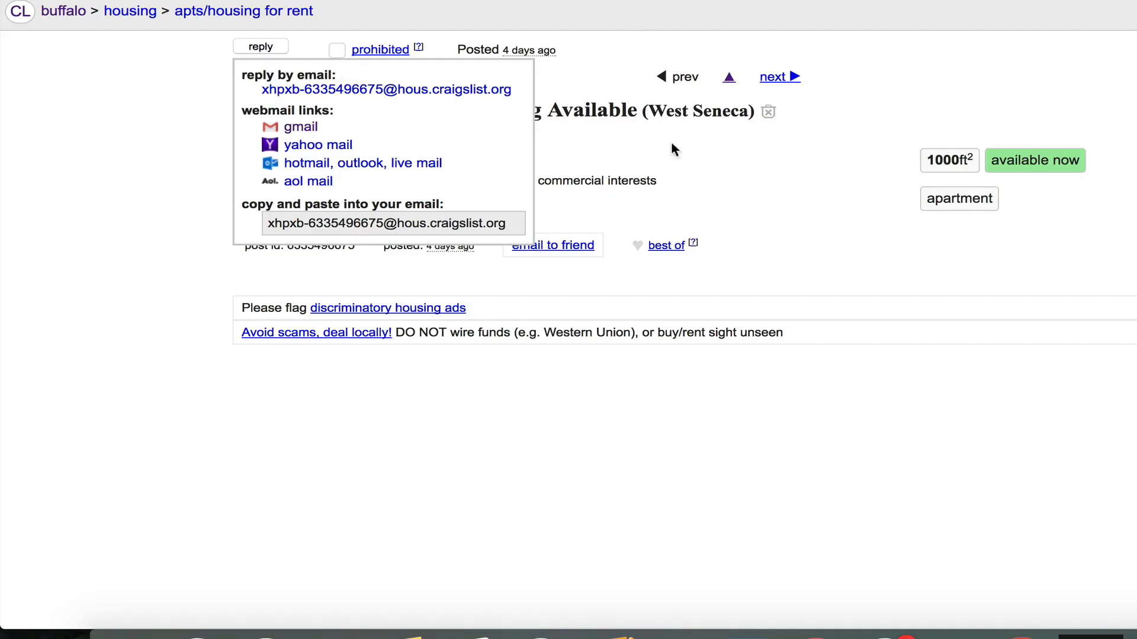
click(812, 393)
drag(420, 104, 639, 104)
key(super+c)
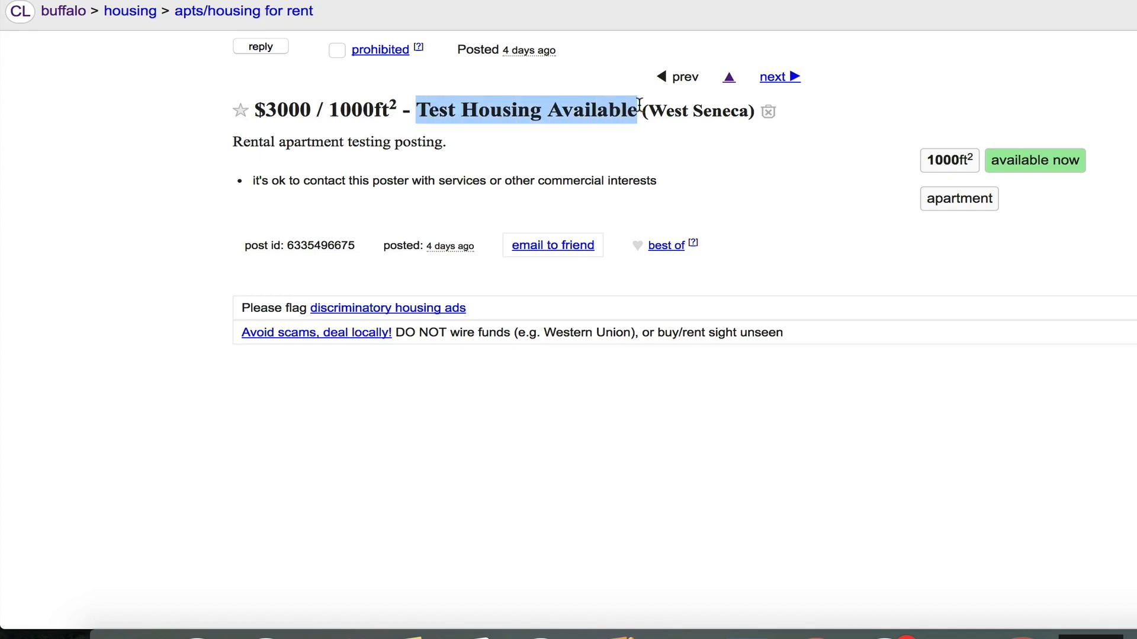
click(265, 49)
click(299, 128)
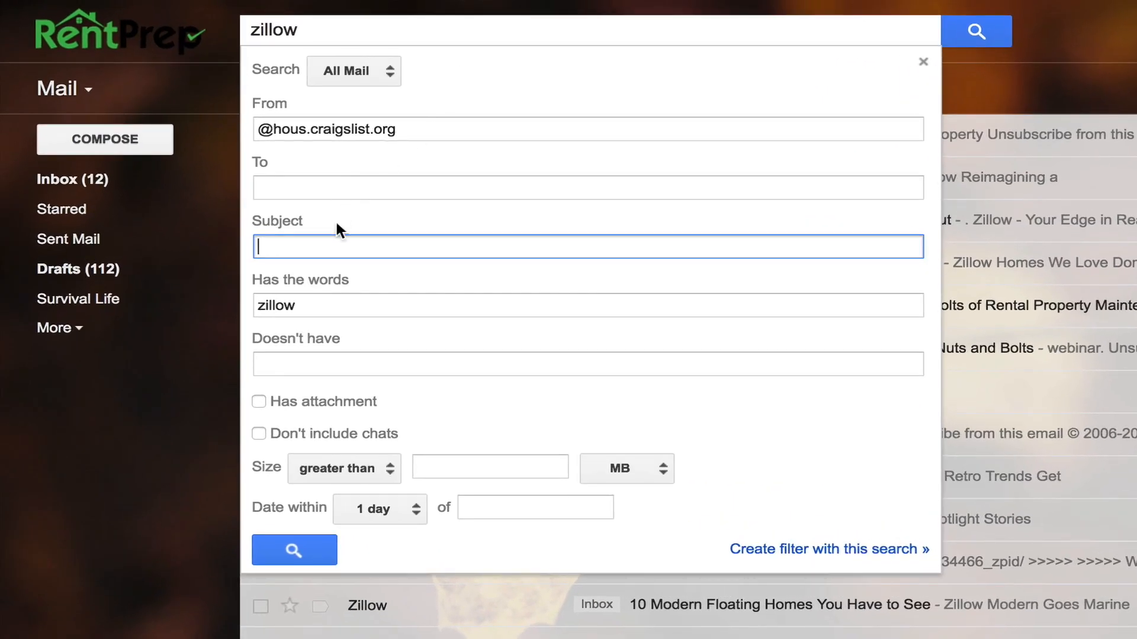
key(super+v)
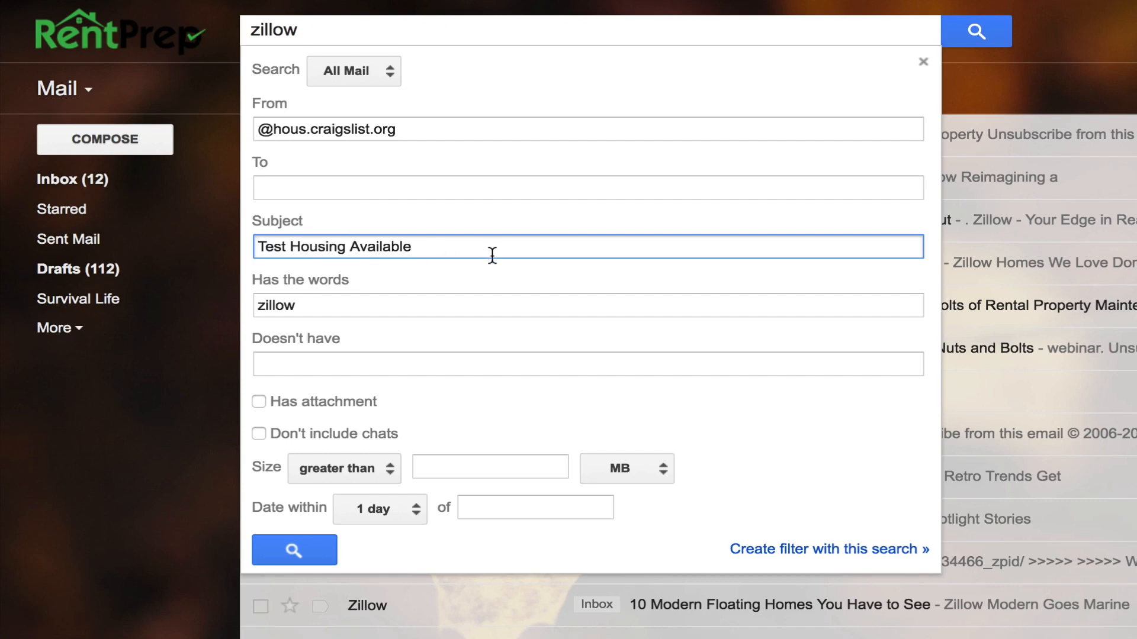
Clear the "Has the words" criterion and start creating a filter from this search.
double_click(342, 310)
key(BackSpace)
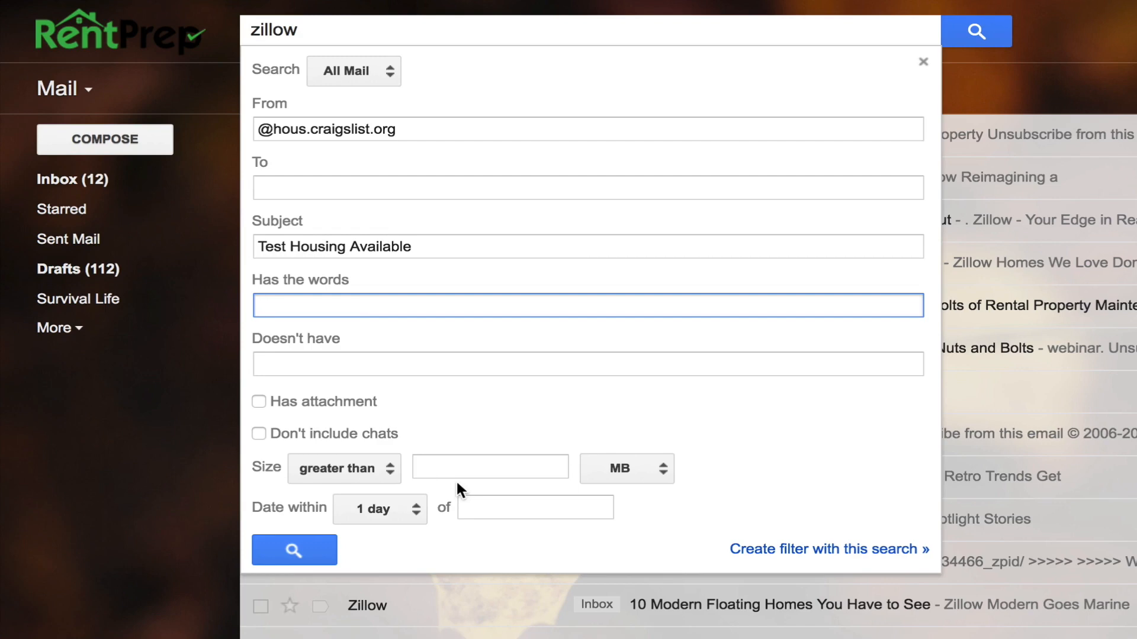
click(853, 551)
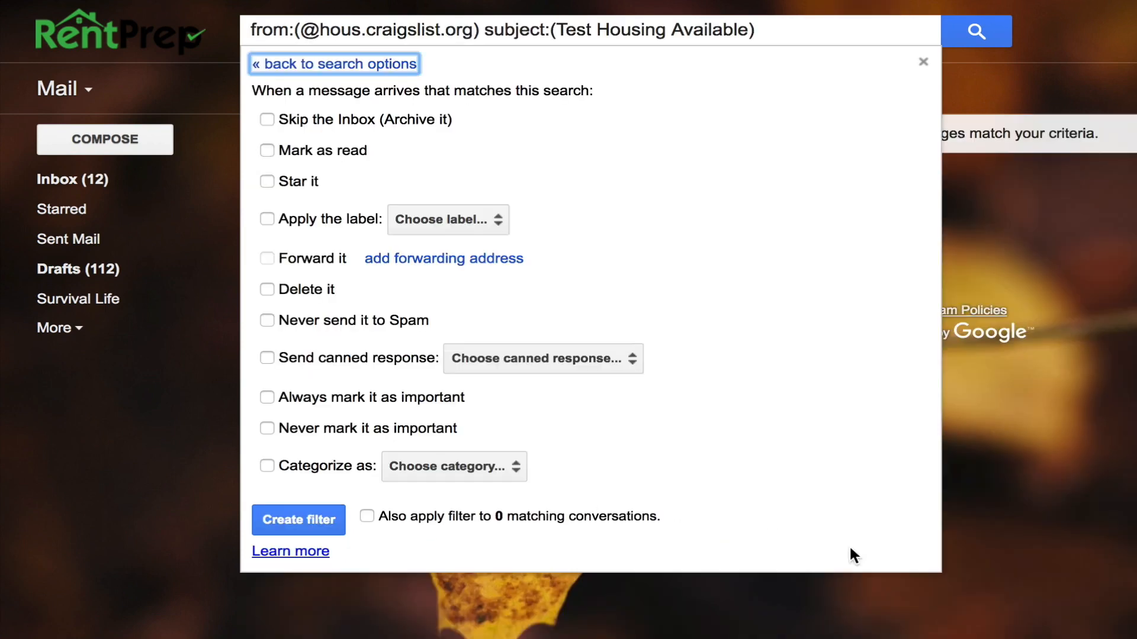
Set the filter to send the "Property ABC123" canned response to matching messages.
click(268, 357)
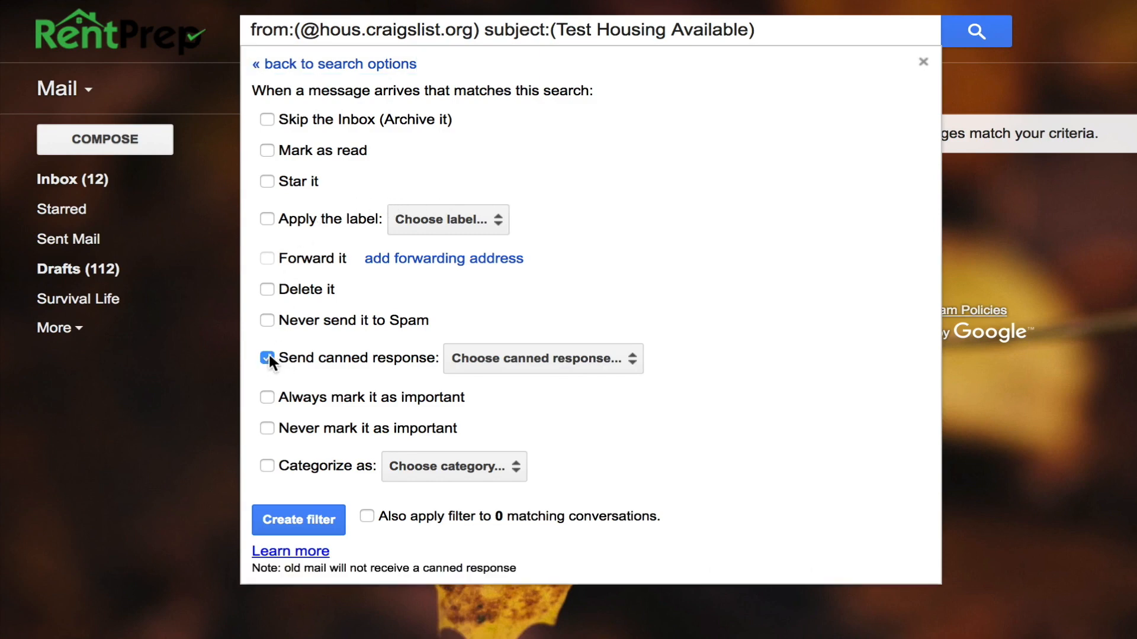
click(639, 358)
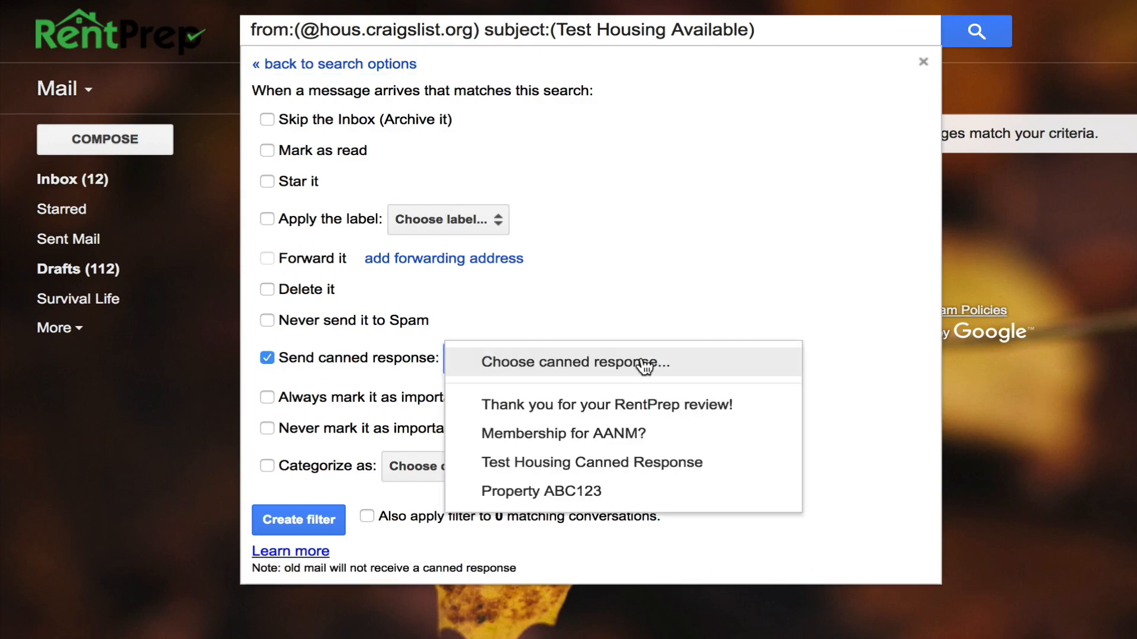
click(595, 497)
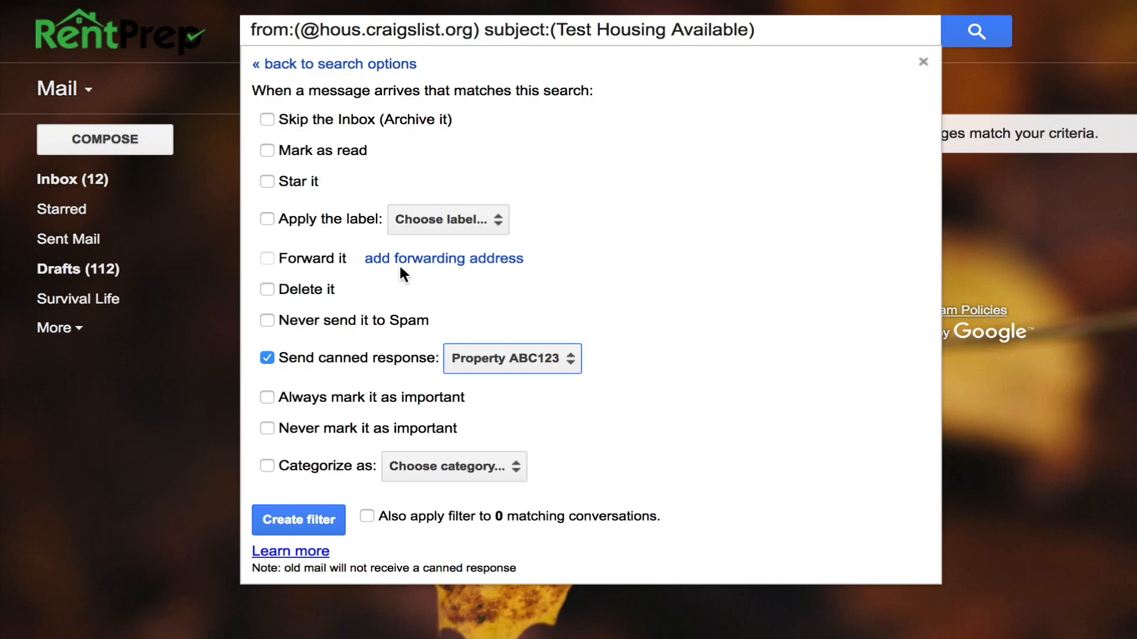
Make the filter apply a new label named "Property ABC123" and create the filter.
click(268, 220)
click(460, 219)
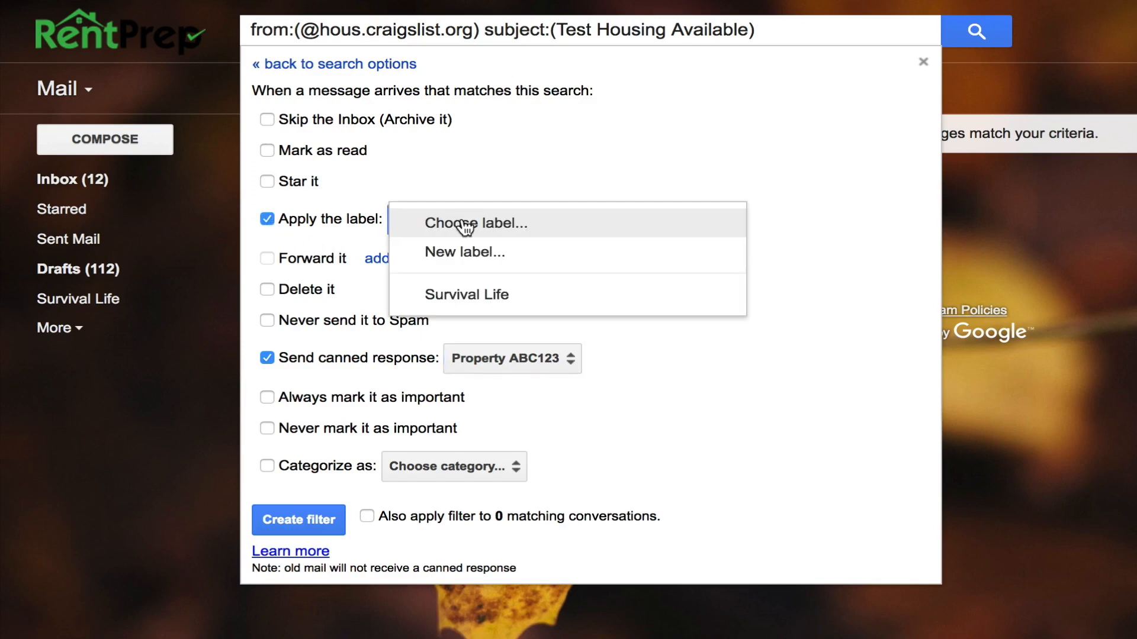
click(503, 254)
text(Property ABC123)
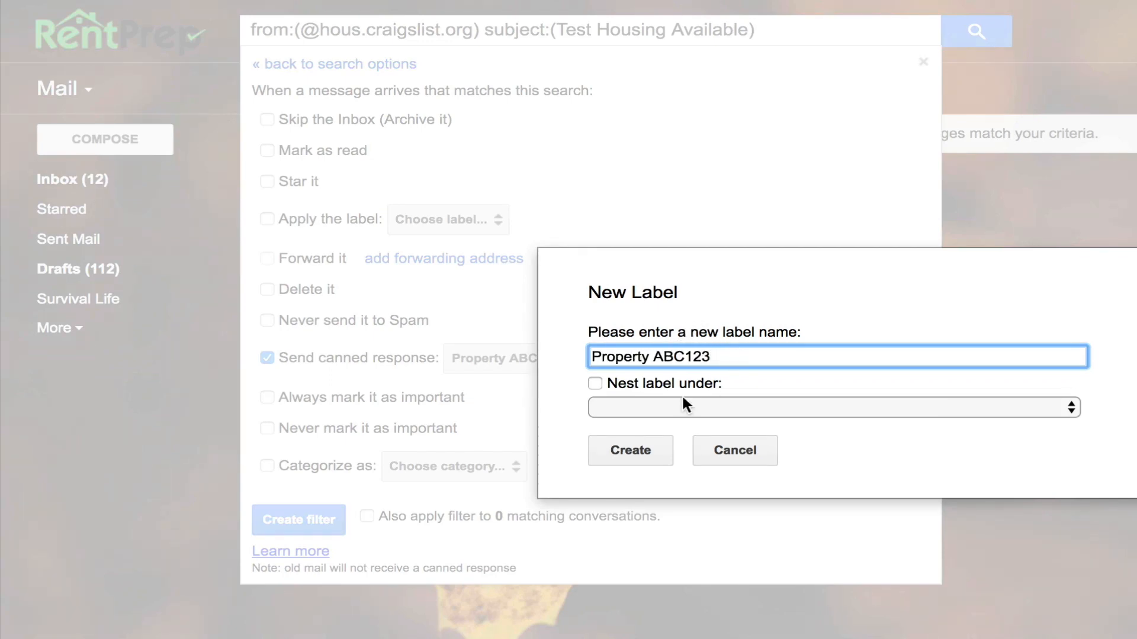
click(647, 453)
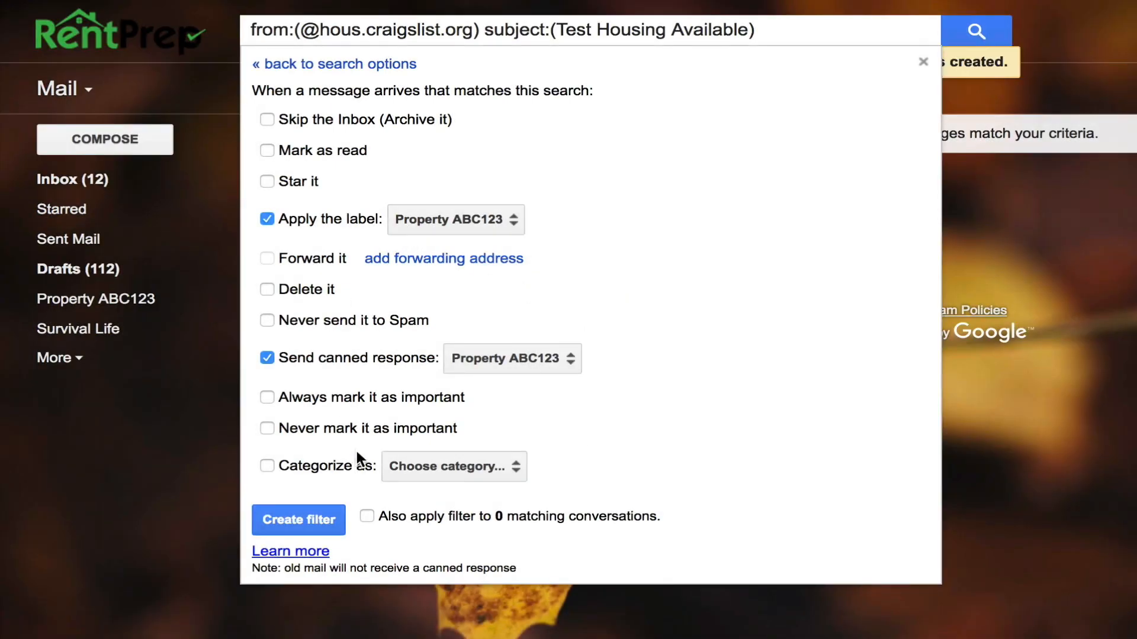
click(299, 519)
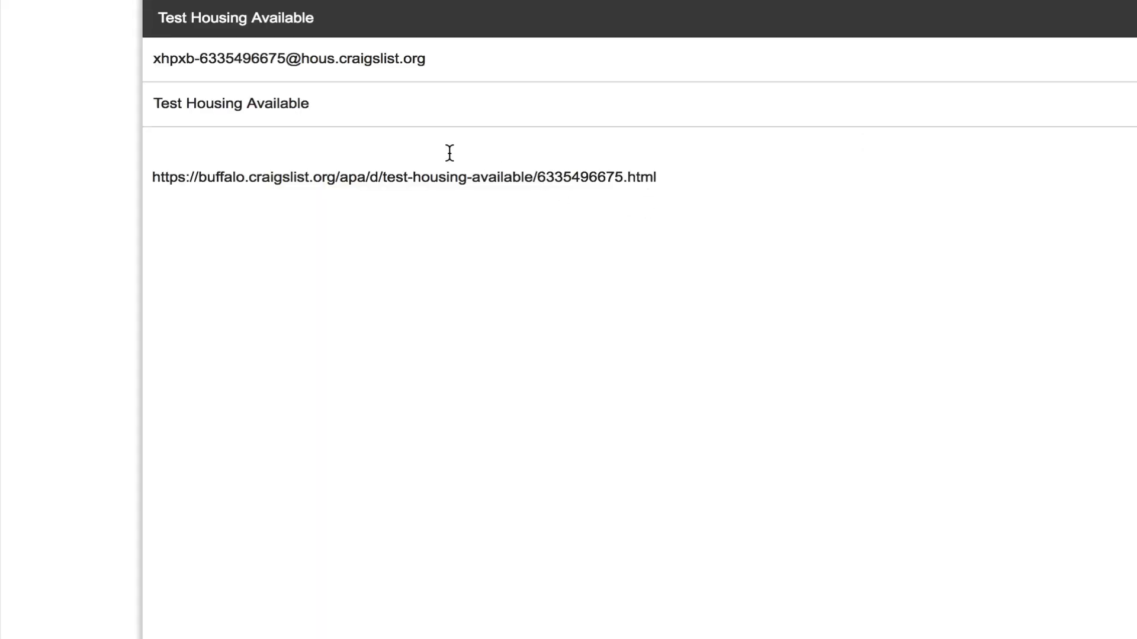
Write a short note about testing from a personal email above the link in the Craigslist reply message and send it.
text(Eric testing from)
key(BackSpace)
key(BackSpace)
key(BackSpace)
text(from perso)
text(aal email)
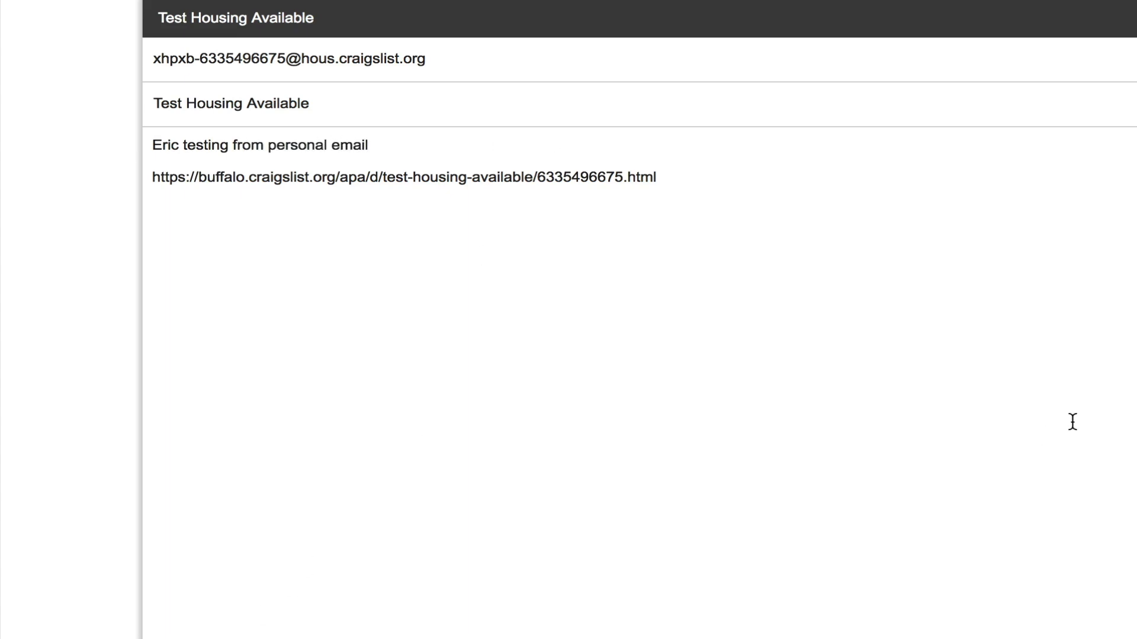
key(ctrl+Return)
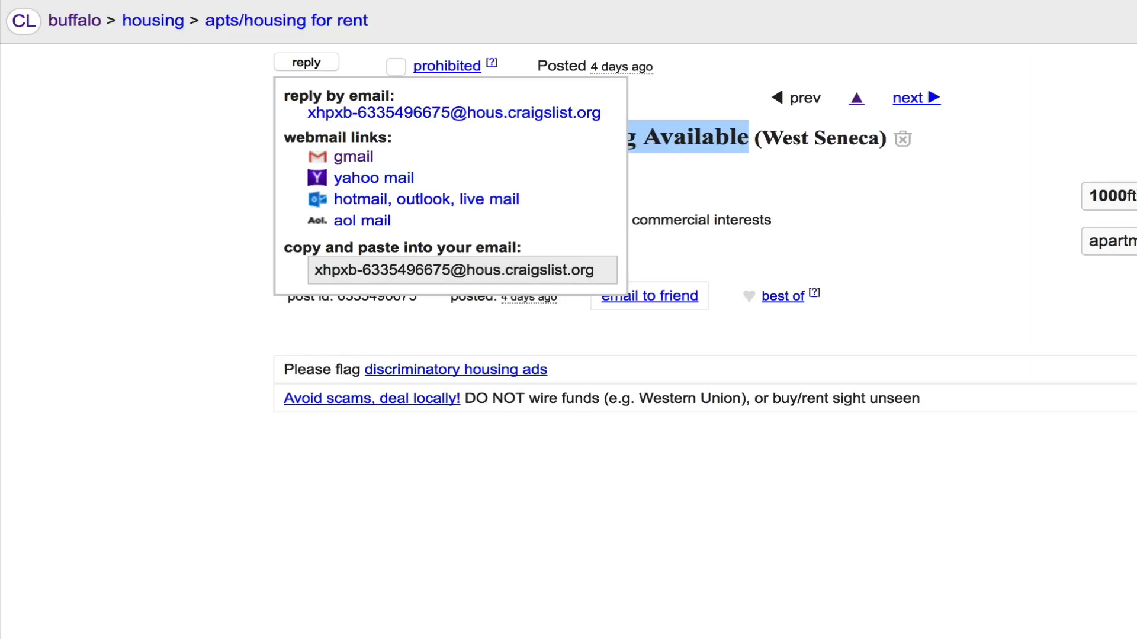
Open the "Test Housing Available" conversation from the inbox and read through the test inquiry and the automatic reply.
click(955, 217)
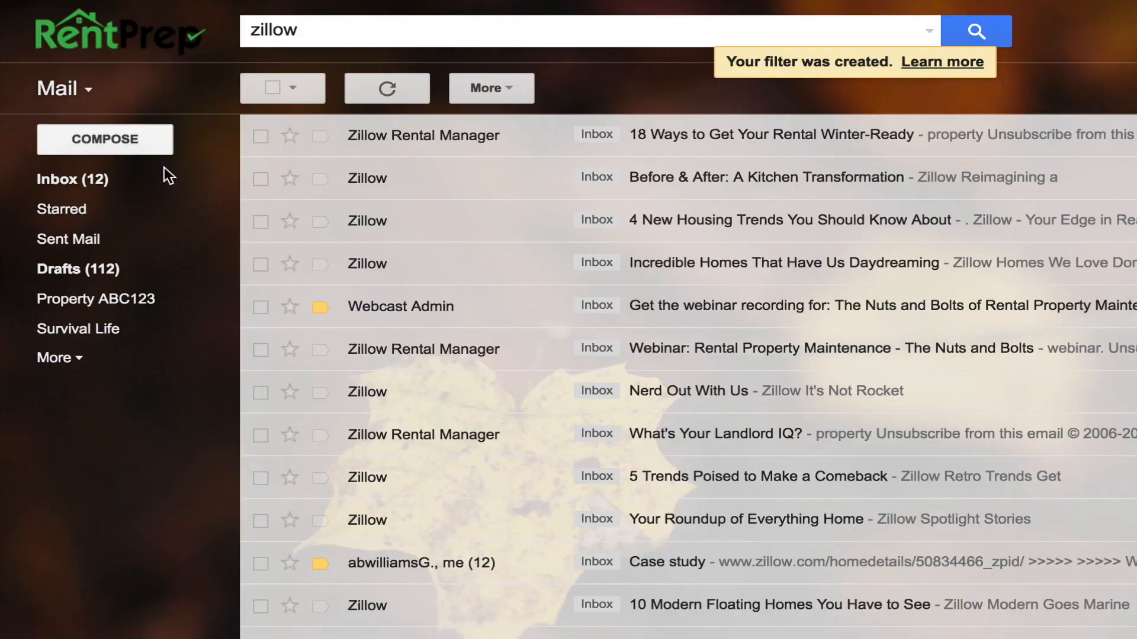
click(94, 183)
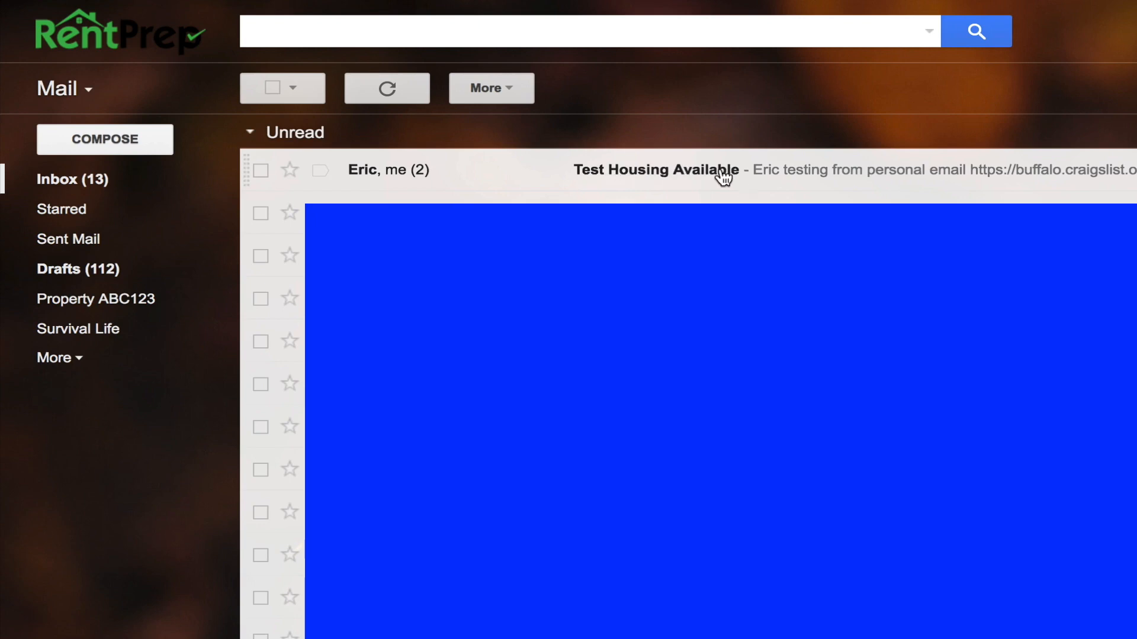
click(657, 175)
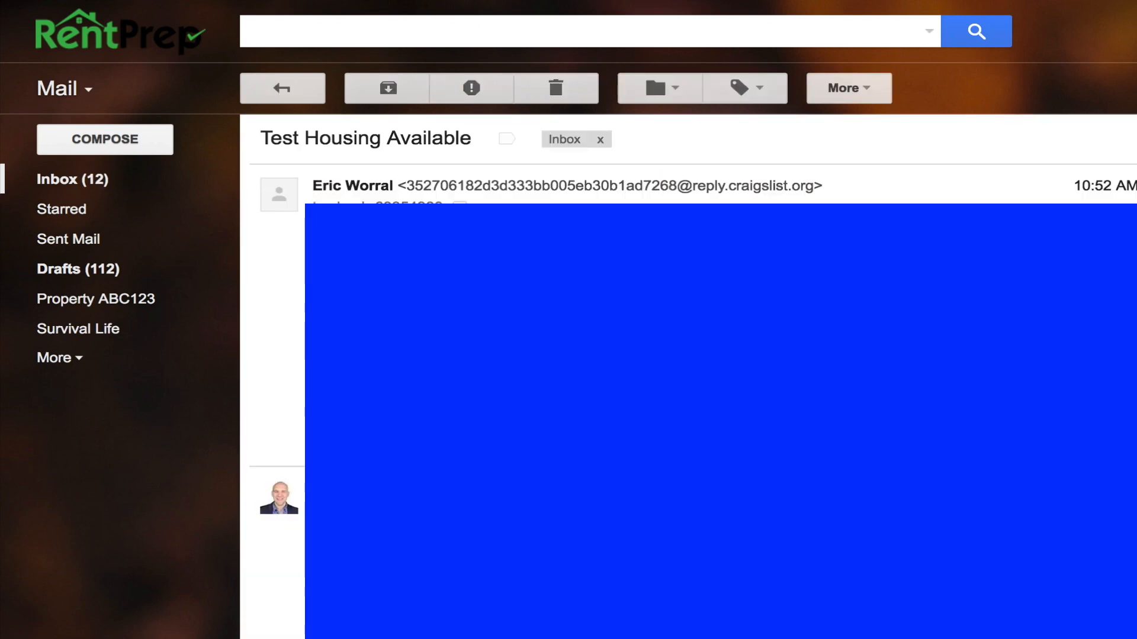
drag(309, 235, 547, 241)
scroll(547, 240, down, 3)
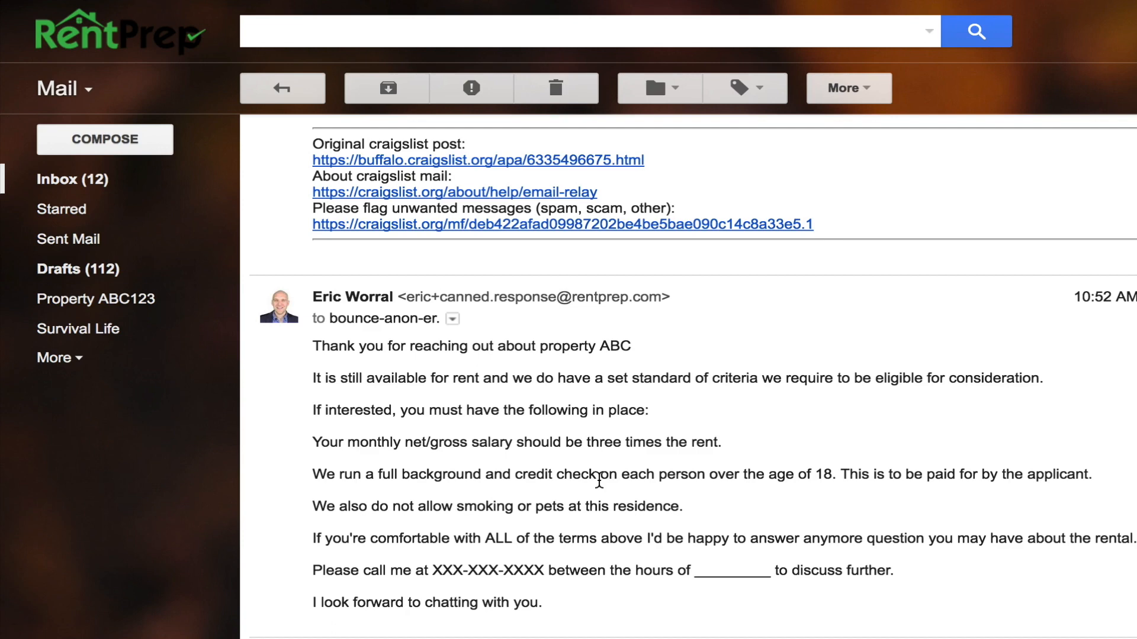
scroll(600, 481, down, 1)
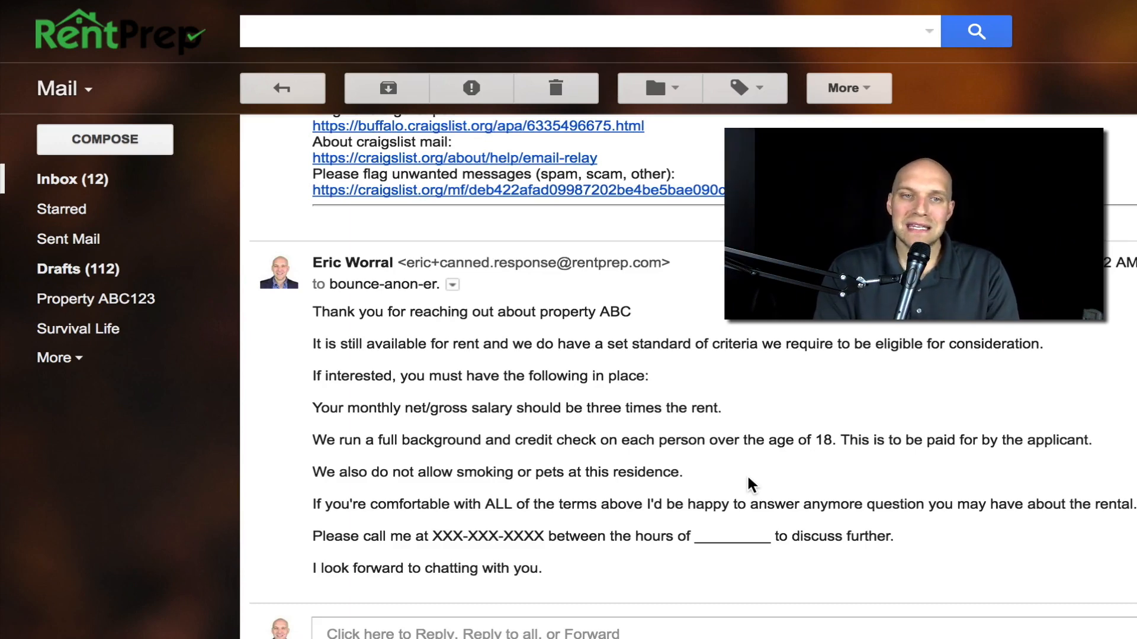
scroll(755, 458, up, 4)
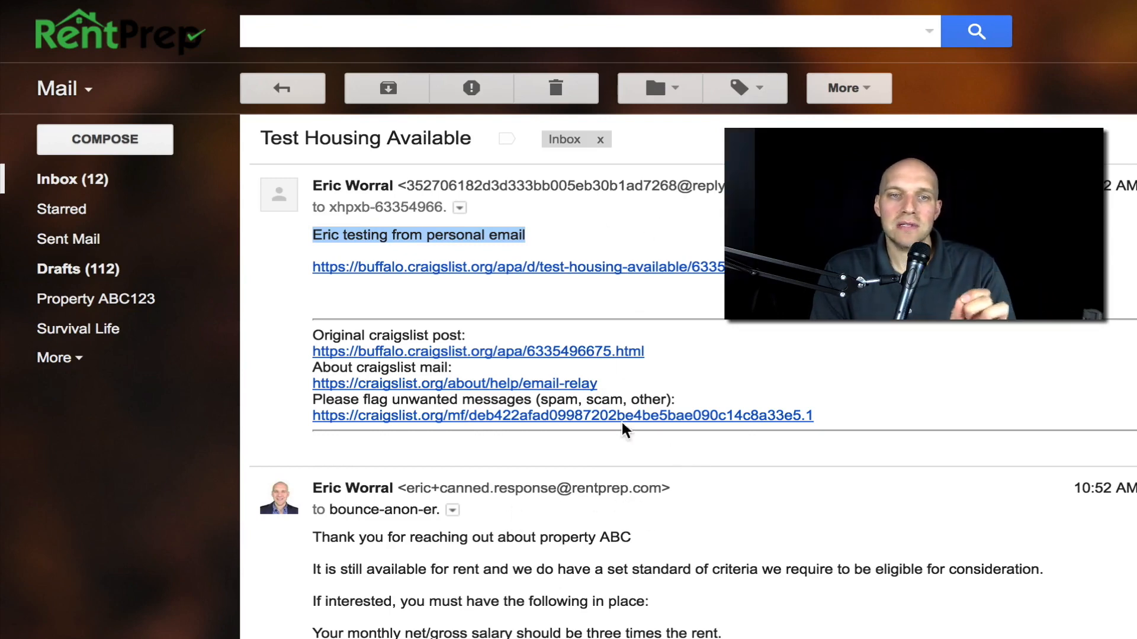
Look over the Subject criterion in the mail search options, close them, and highlight the call-me line in the automatic reply.
click(927, 31)
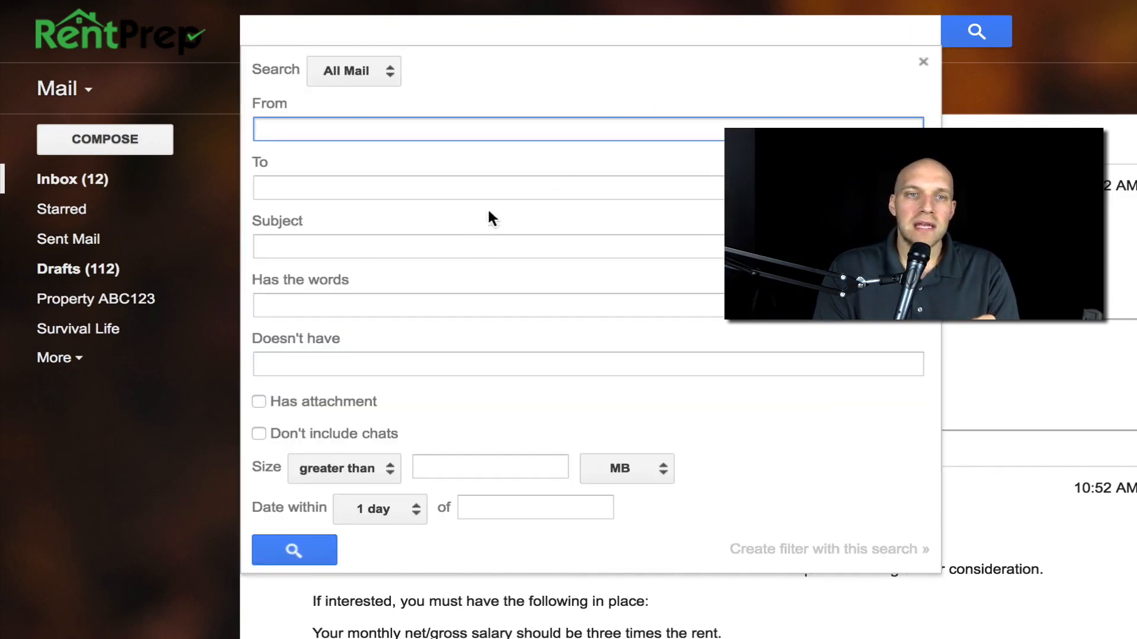
click(418, 248)
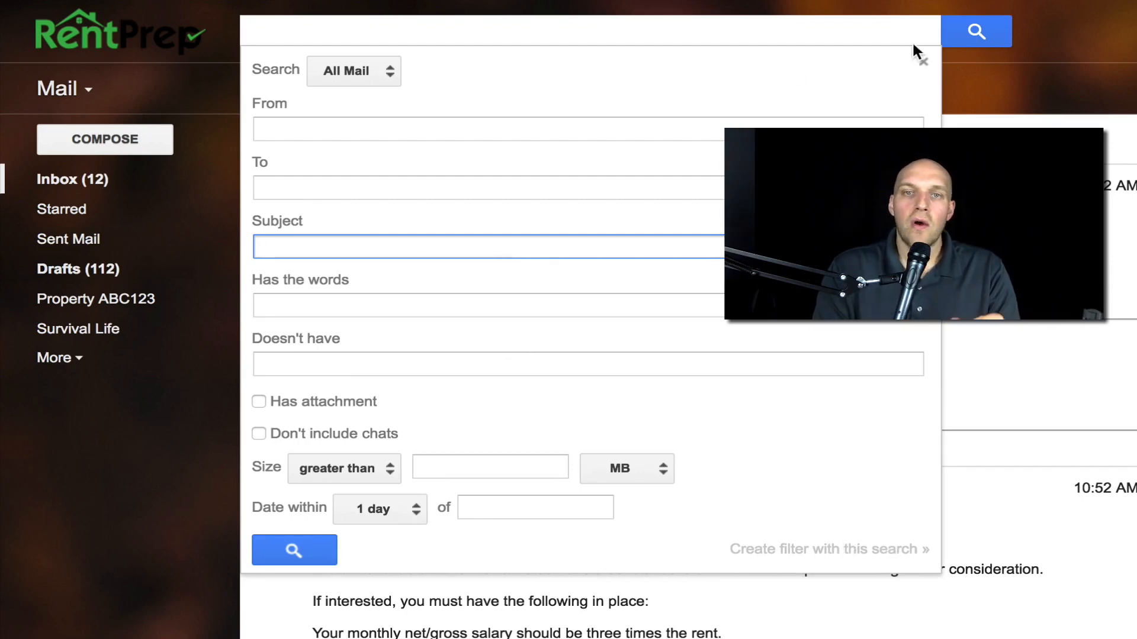
click(923, 62)
scroll(651, 355, down, 4)
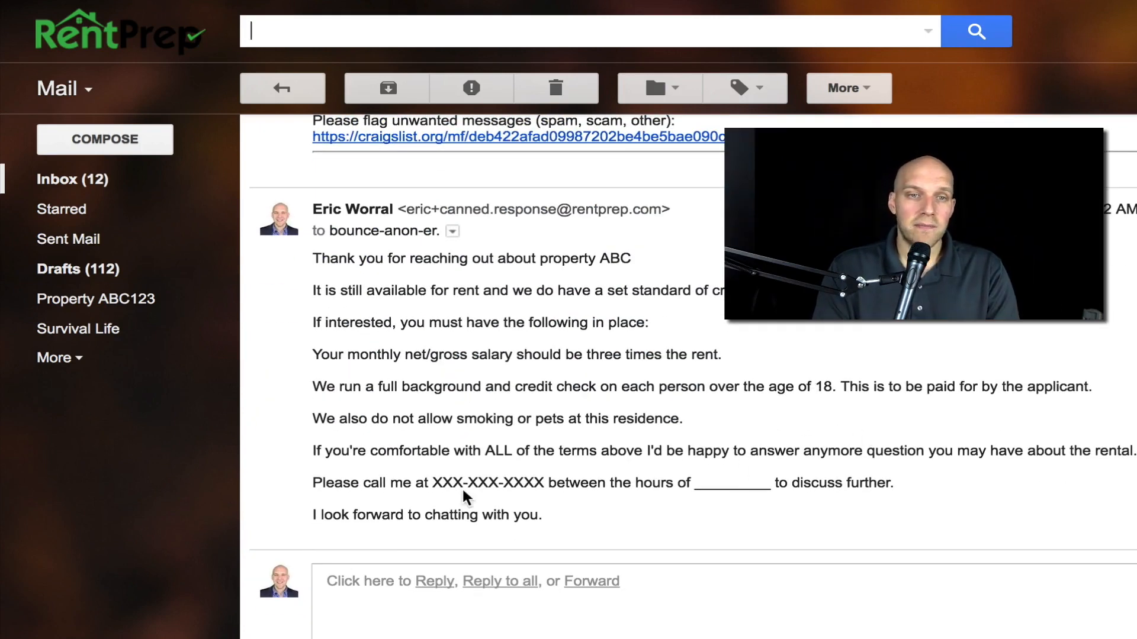
drag(300, 480, 622, 489)
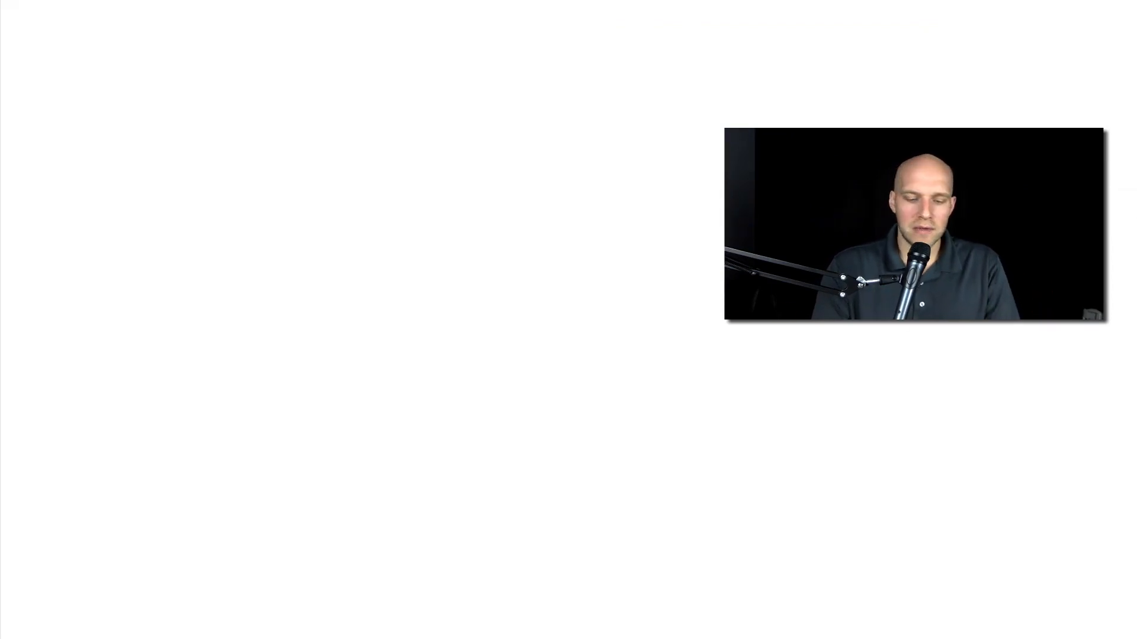
Start a web search for Calendly.
text(calend)
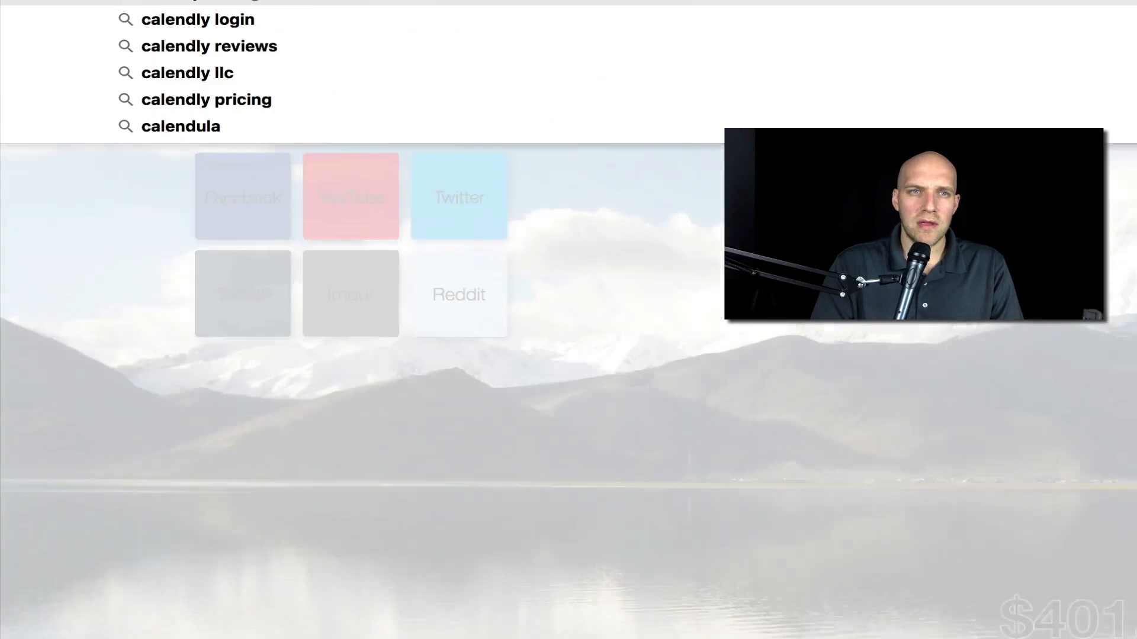